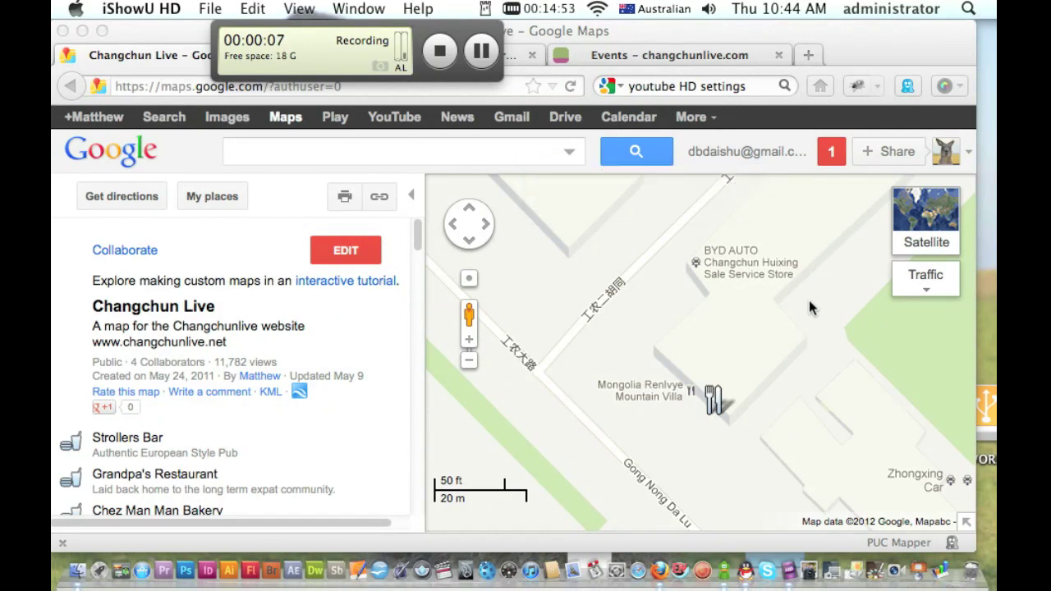
Step: Nudge the Changchun Live map slightly, then switch to the changchunlive.com article editor
click(726, 348)
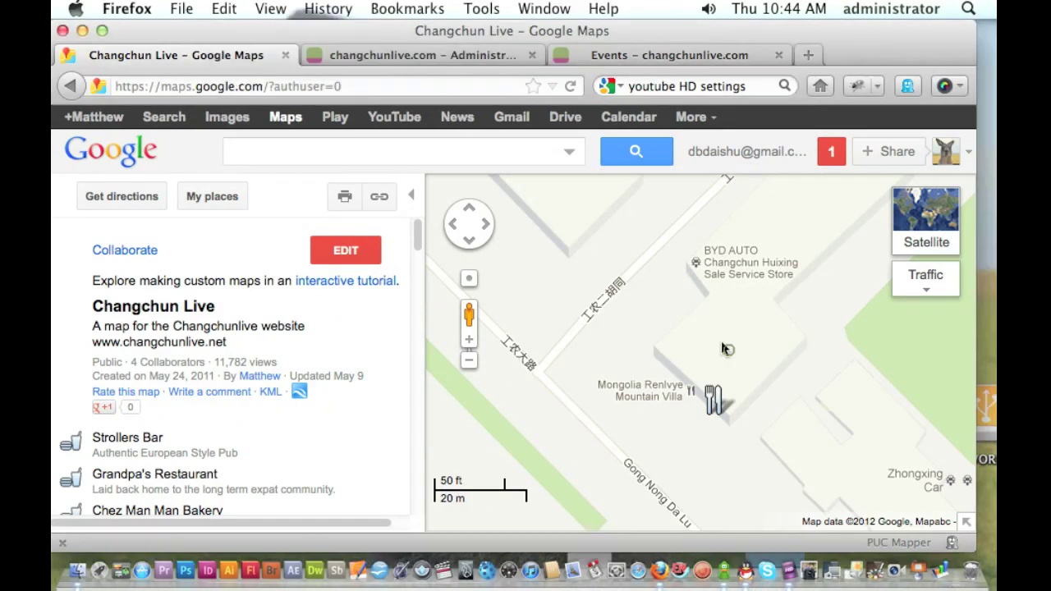
drag(717, 346, 701, 323)
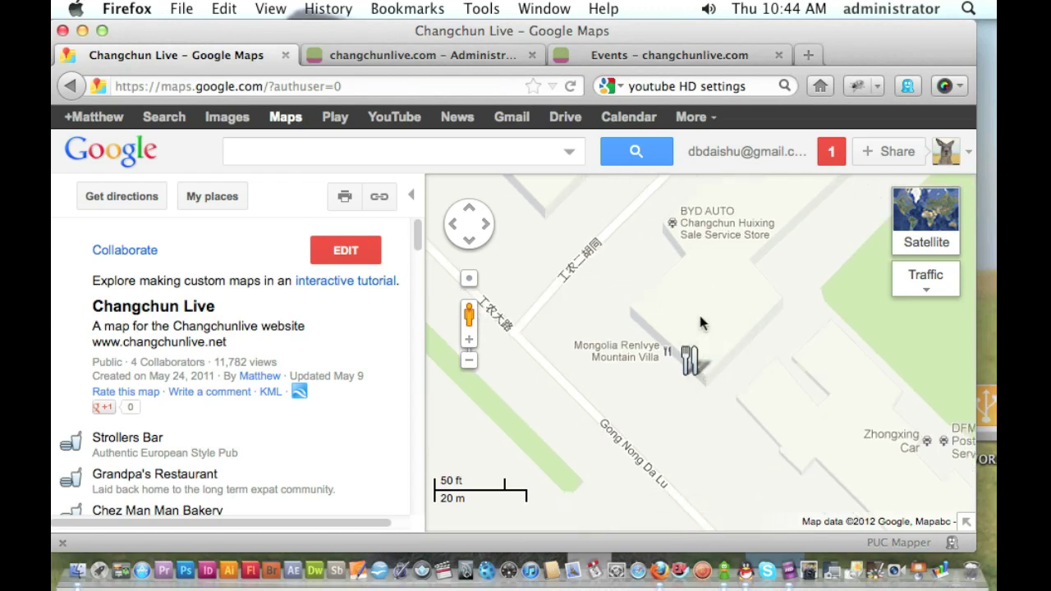
click(386, 60)
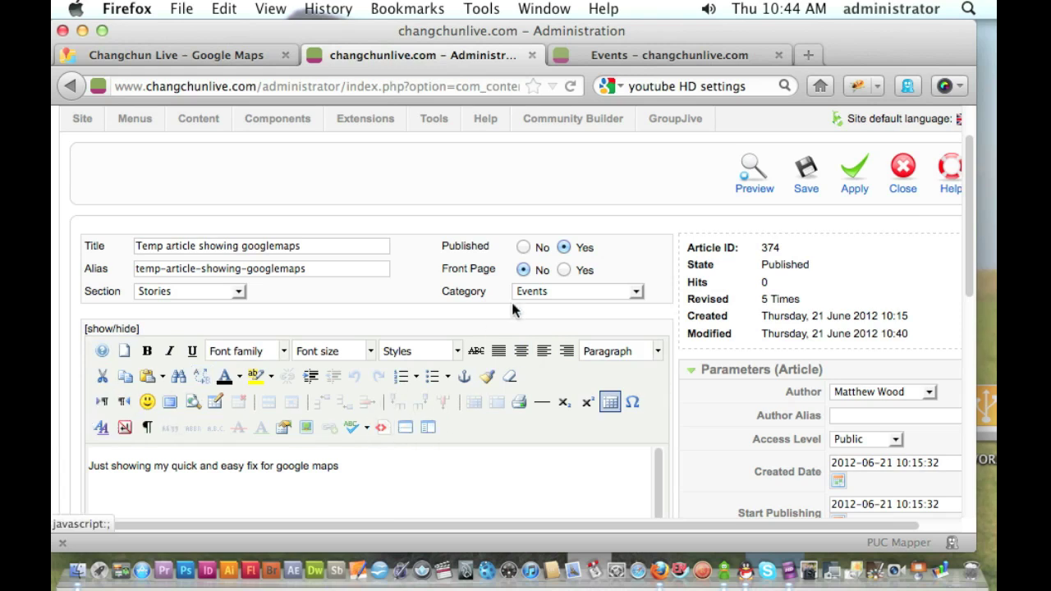
Step: Check the temp article on the Past Events page, then return to the Changchun Live map
click(622, 59)
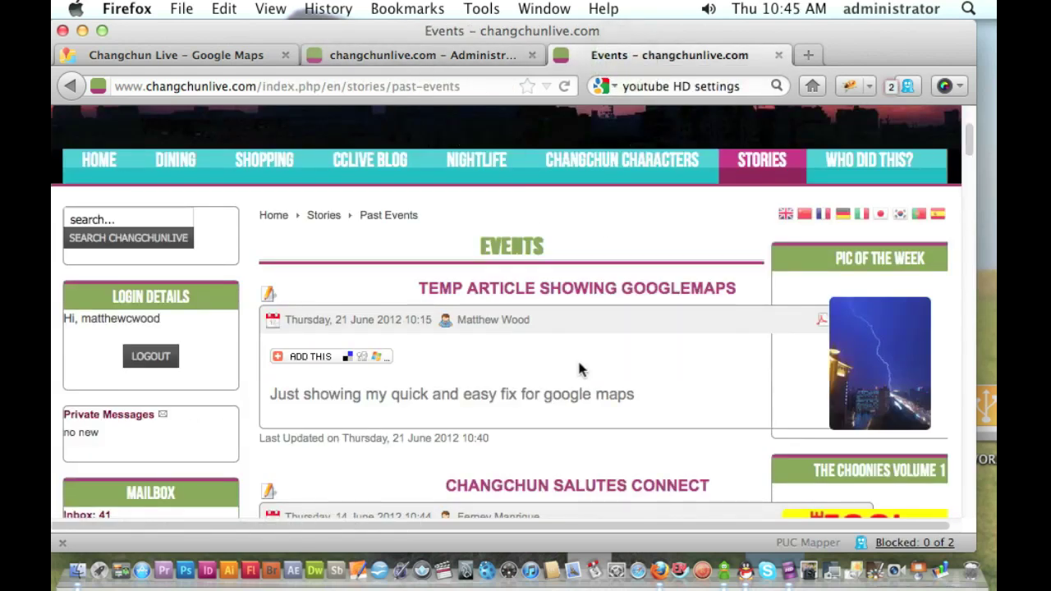
click(413, 58)
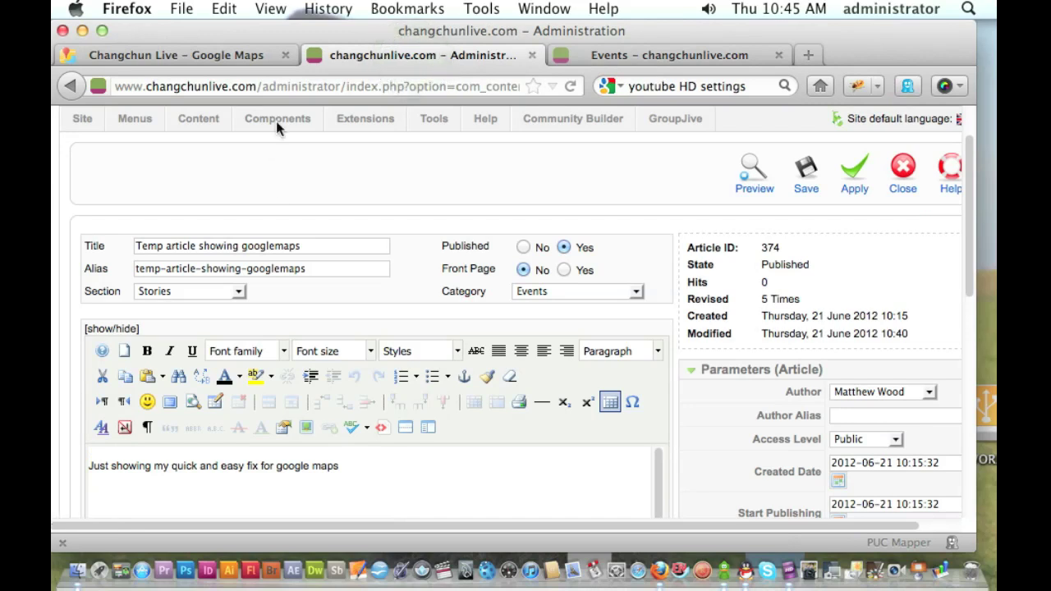
click(193, 55)
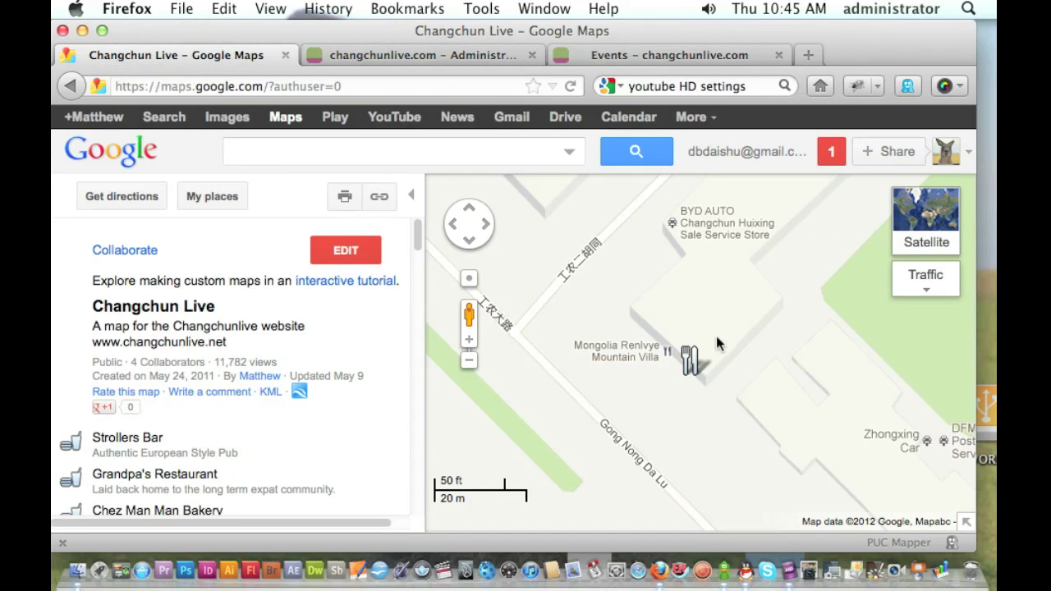
Step: Reveal the map's link and iframe embed code, then bring up the embedded-map customization preview
click(379, 199)
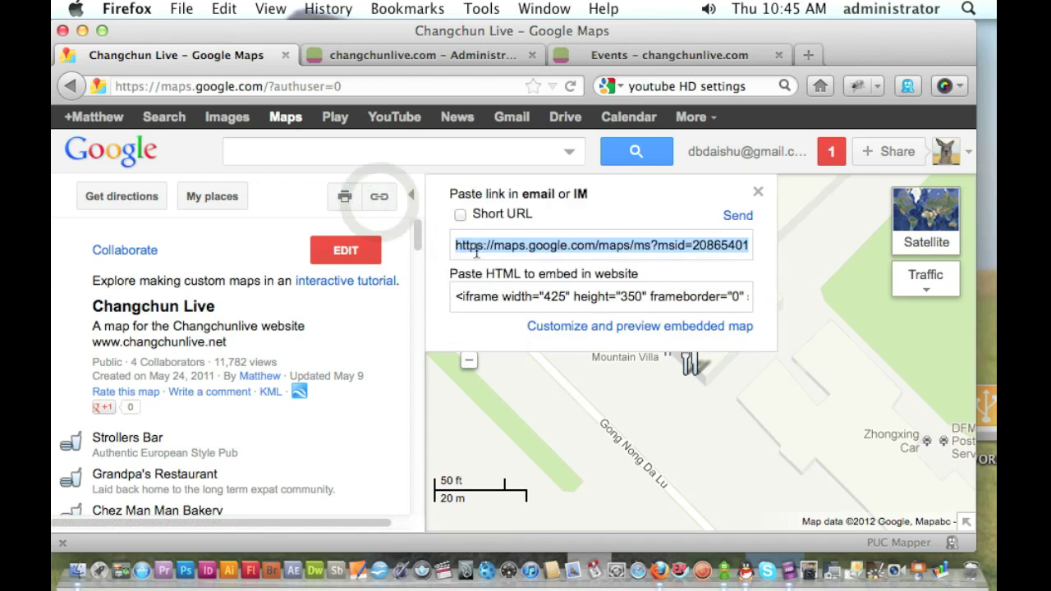
click(535, 300)
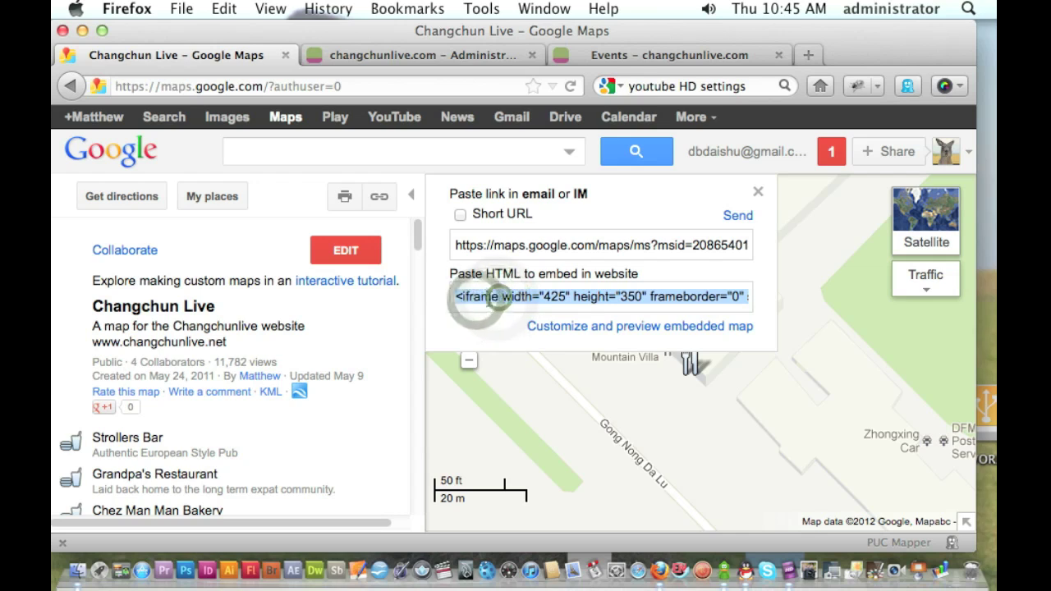
click(497, 299)
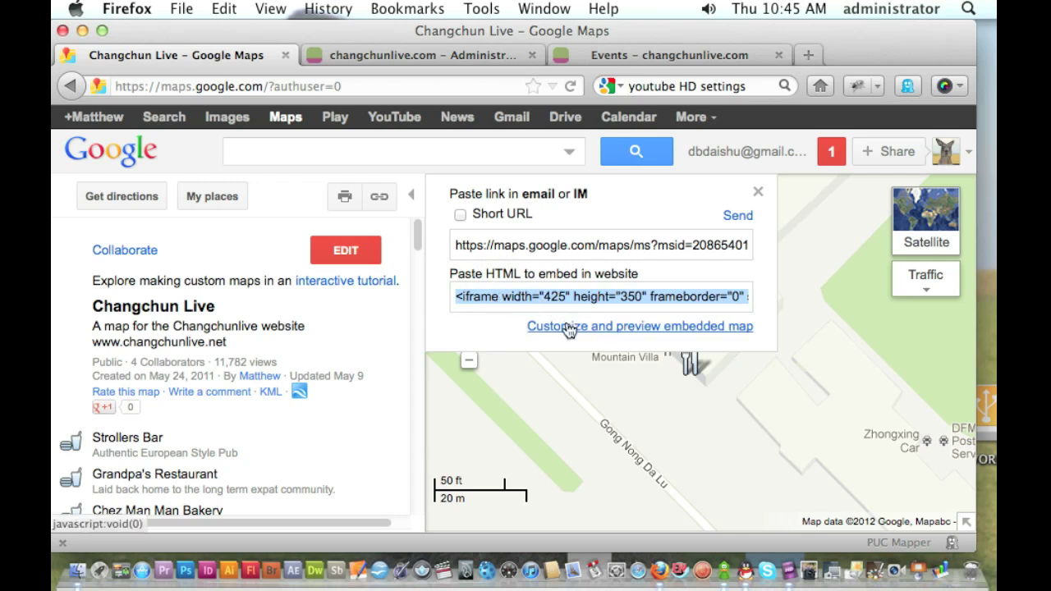
click(631, 332)
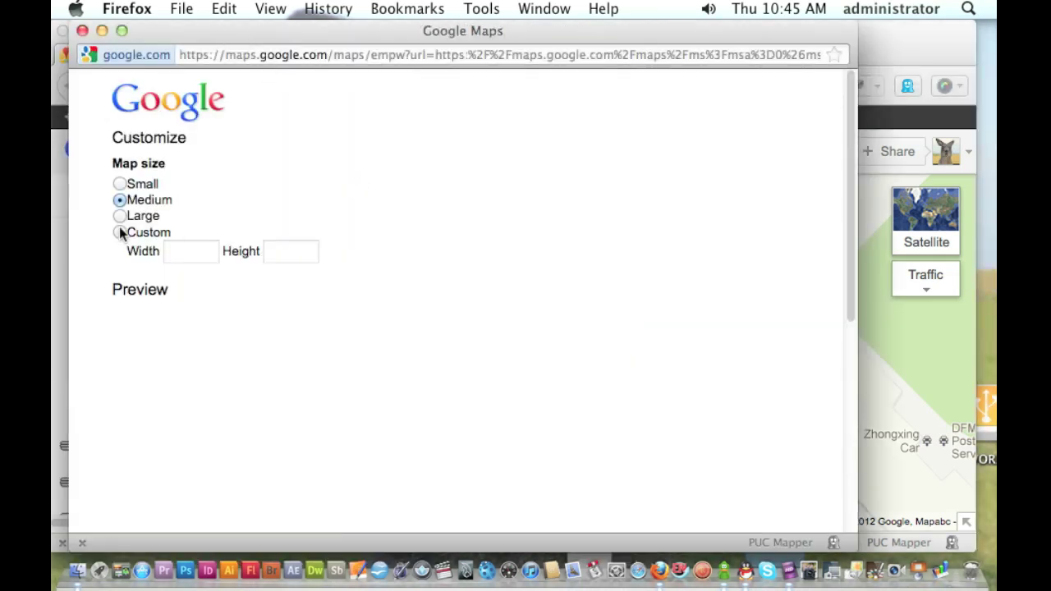
Step: Set the embedded map to a Custom size with width 350
click(120, 234)
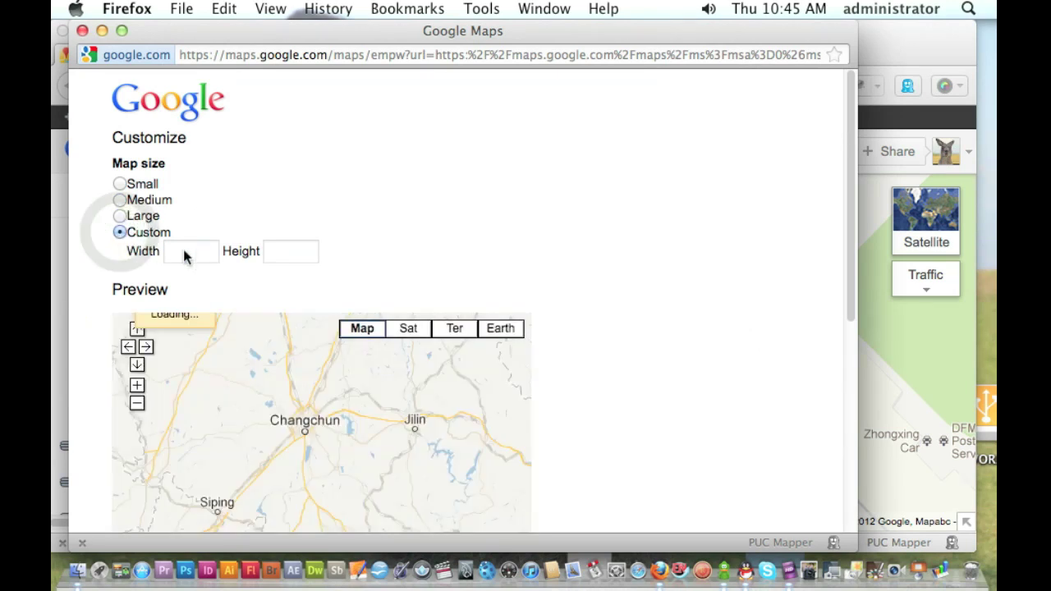
click(181, 253)
text(350)
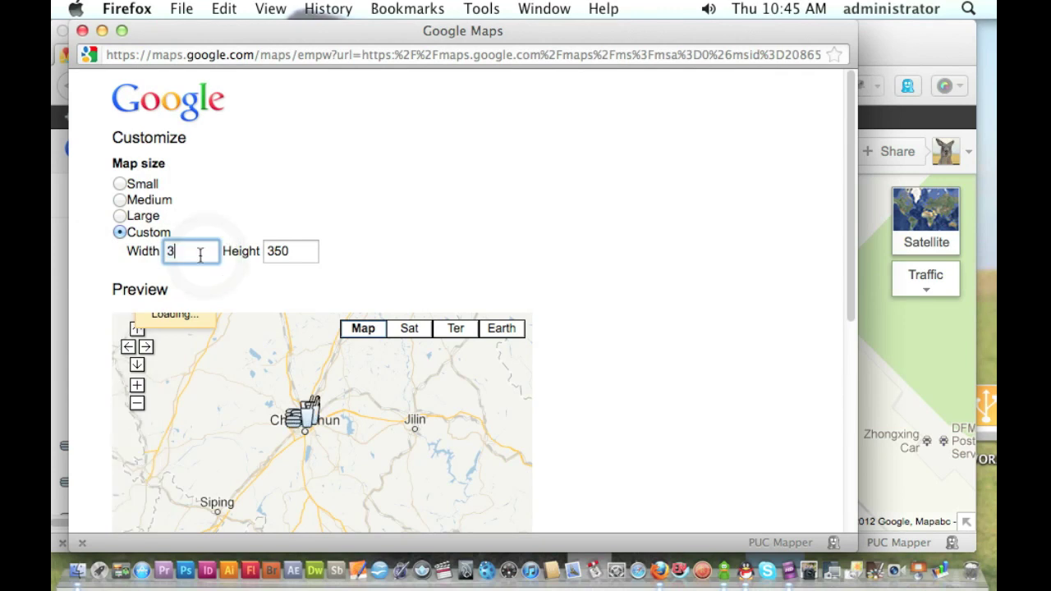
click(137, 387)
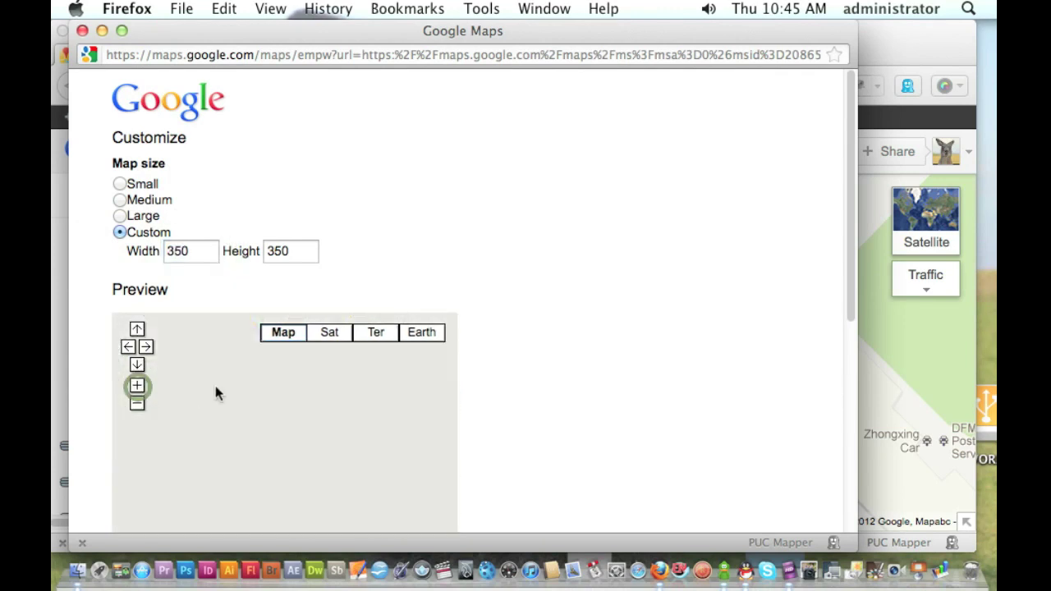
Step: Zoom and pan the preview map onto central Changchun
drag(212, 361, 227, 430)
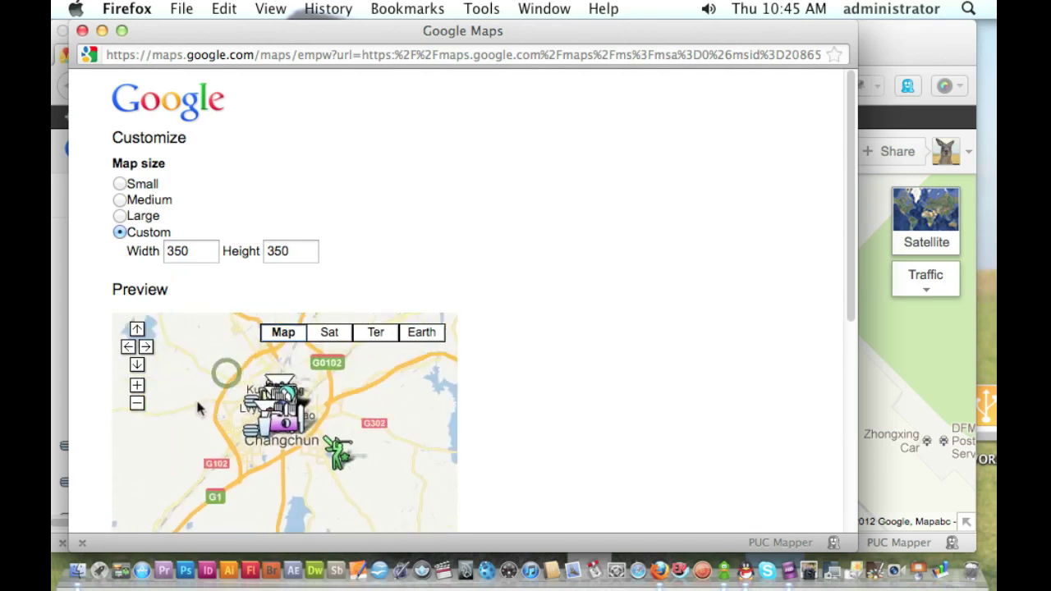
click(137, 386)
click(137, 386)
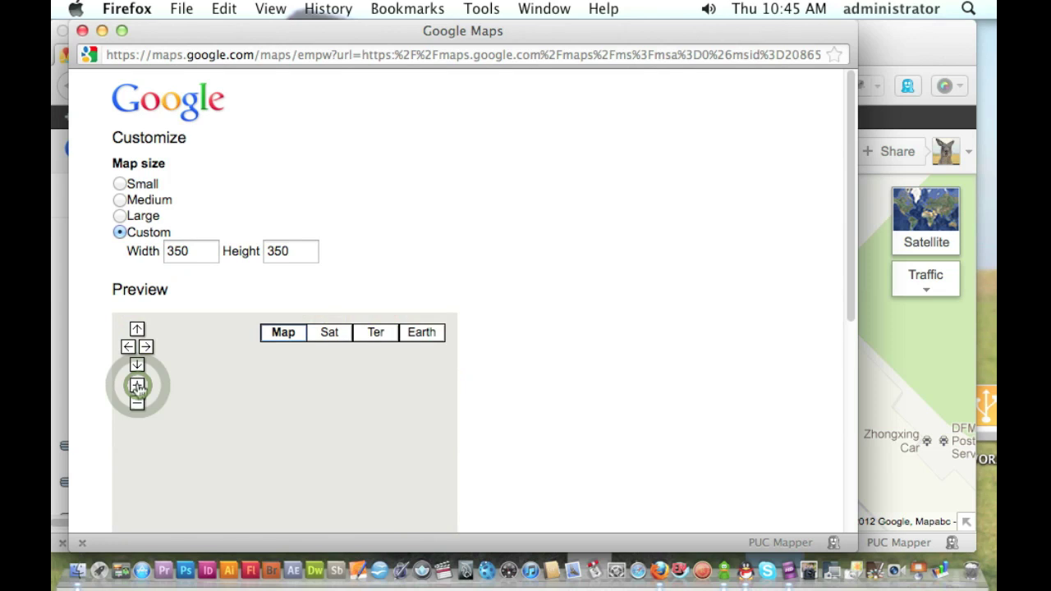
click(138, 386)
drag(200, 359, 246, 492)
drag(277, 380, 260, 474)
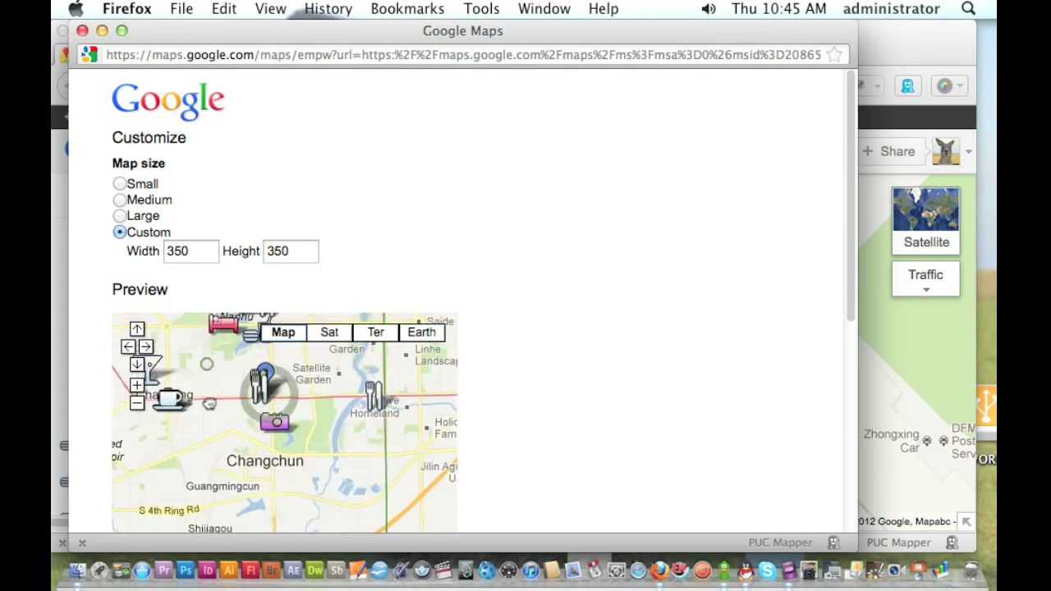
drag(270, 375, 304, 477)
click(137, 385)
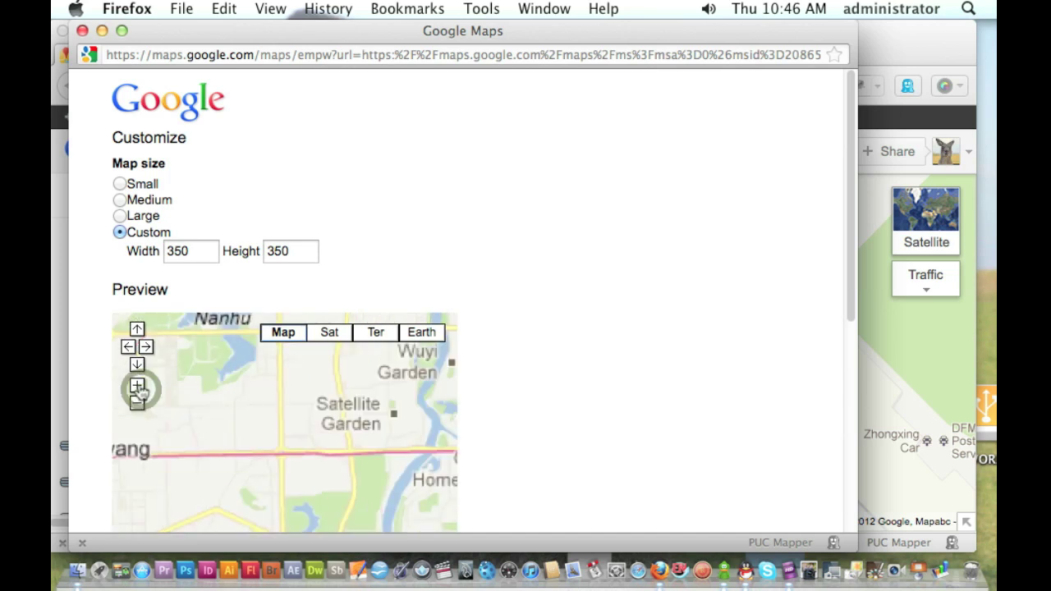
click(137, 386)
click(137, 386)
drag(212, 366, 245, 431)
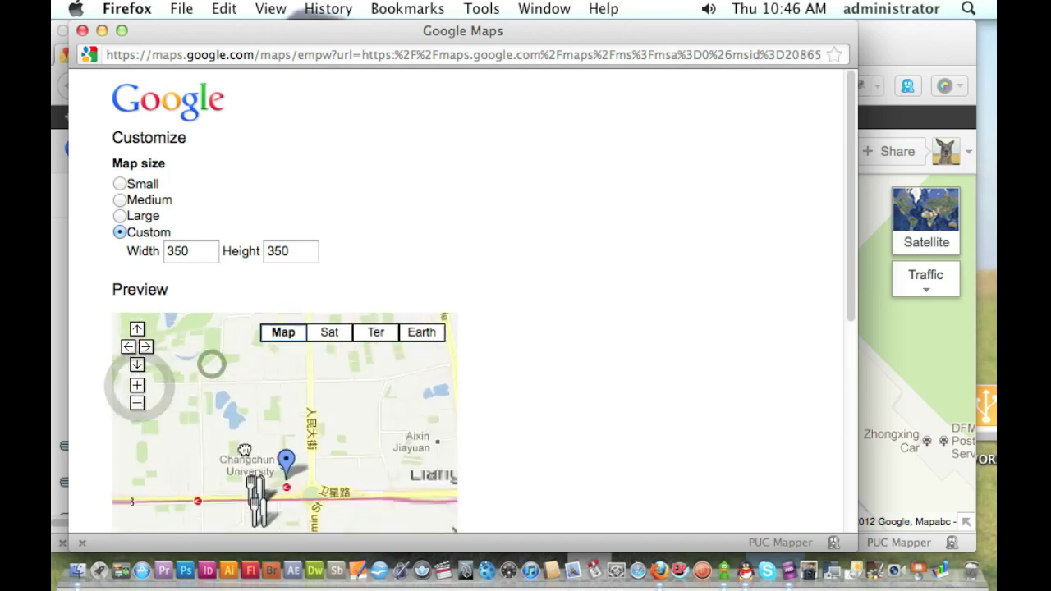
Step: Zoom the preview in past Nanhu Park to the Science and Technology Museum area
double_click(235, 404)
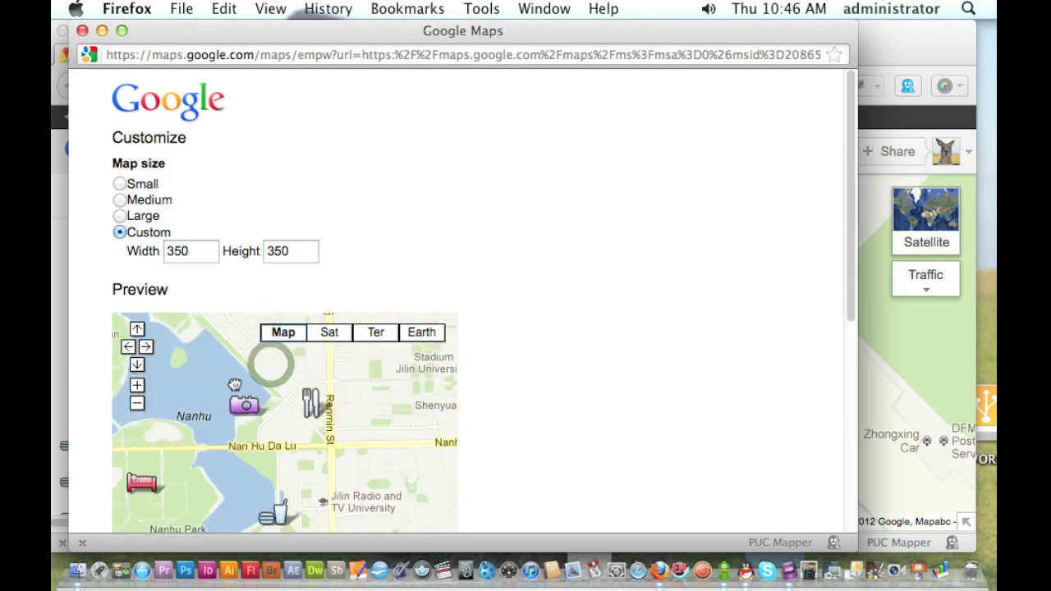
click(137, 386)
click(137, 385)
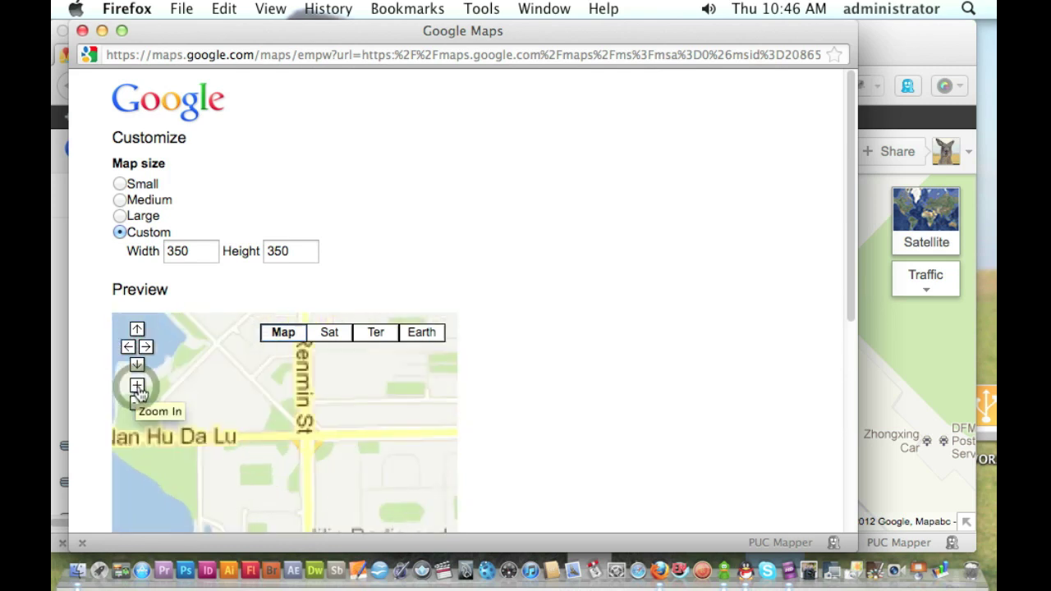
click(137, 386)
click(137, 385)
click(219, 435)
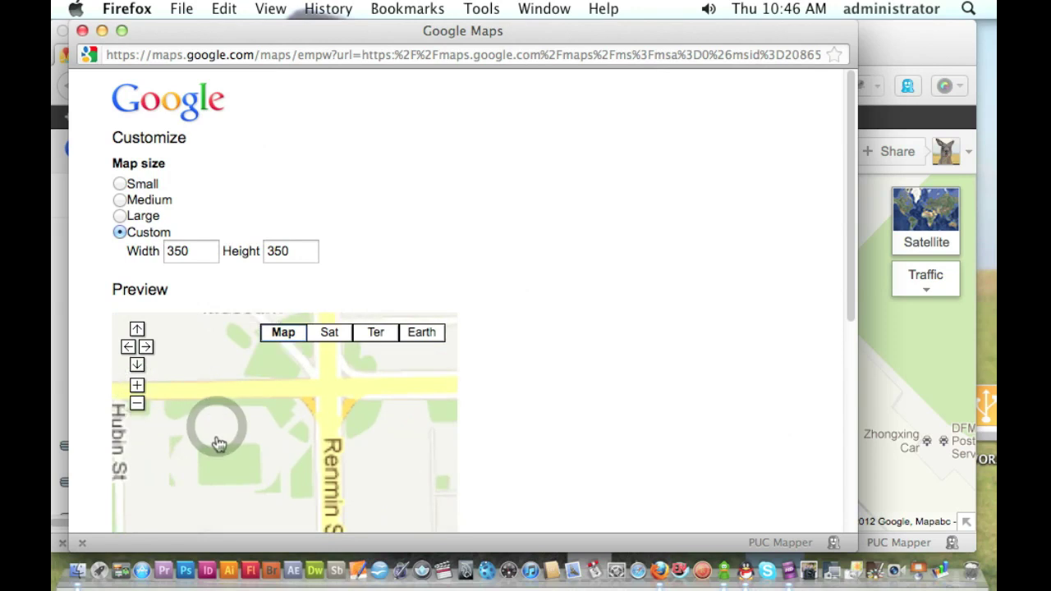
double_click(223, 355)
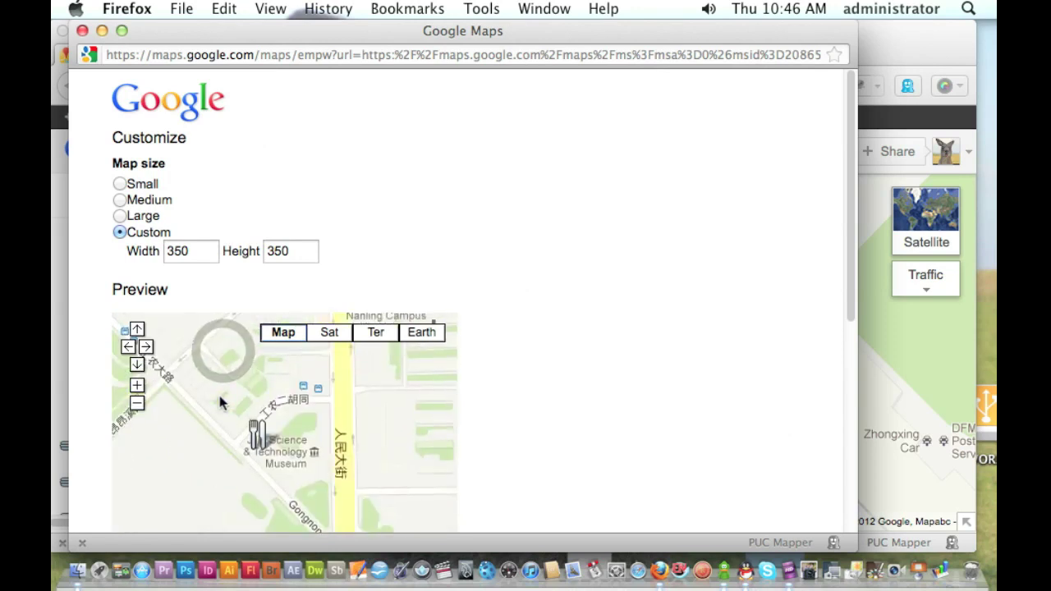
click(138, 386)
click(137, 386)
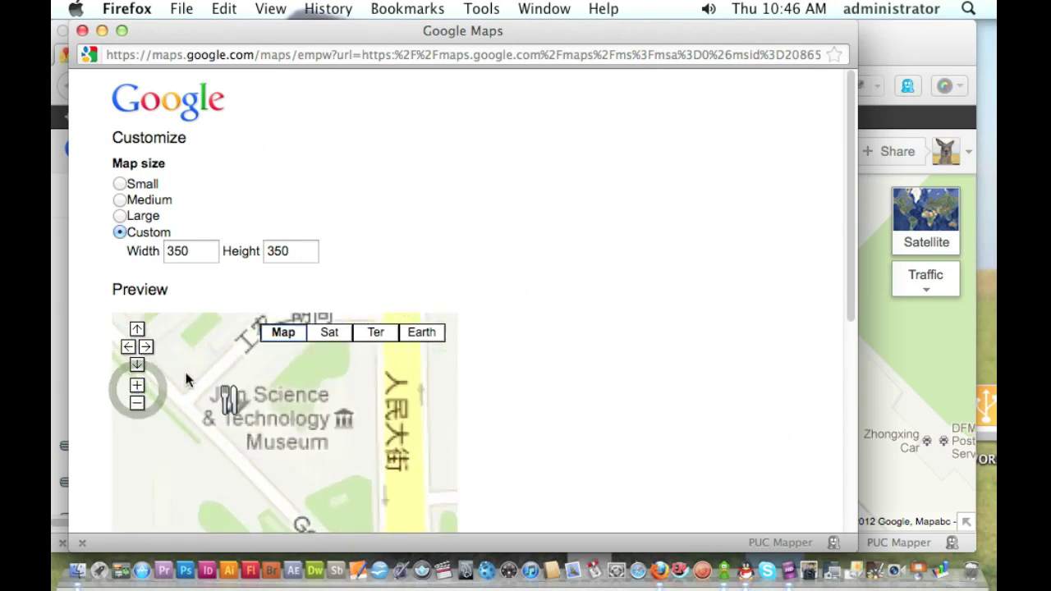
double_click(187, 377)
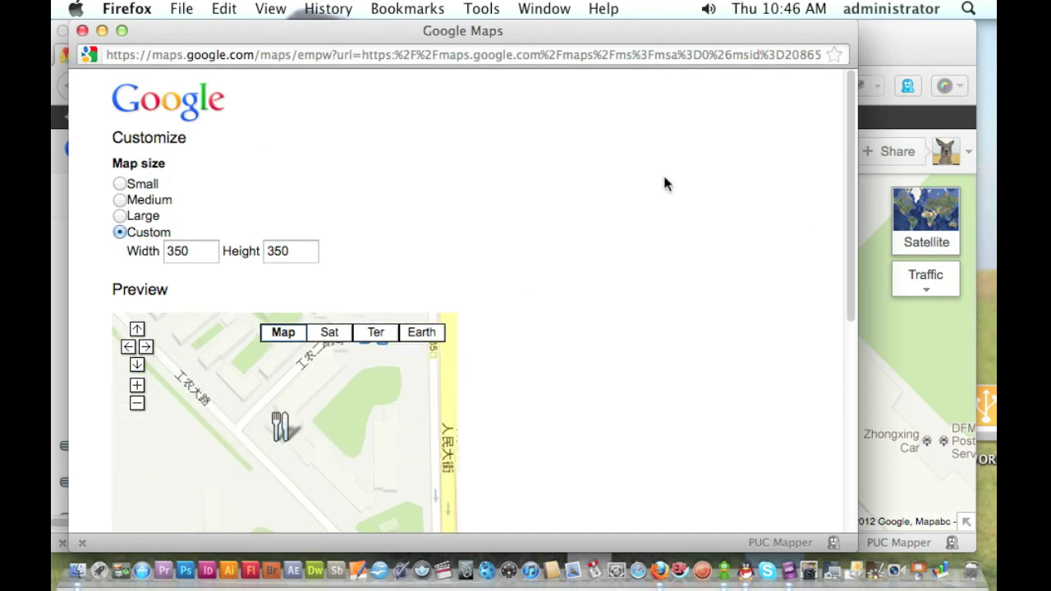
Step: Change the embedded map's height to 250, making it 350 × 250
drag(558, 33, 680, 33)
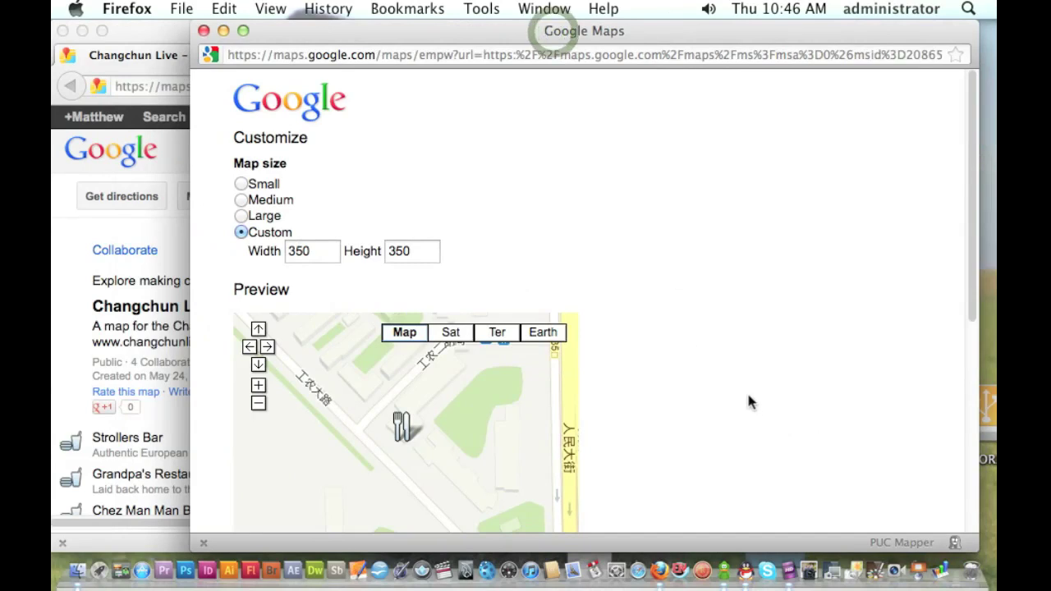
scroll(975, 289, down, 1)
drag(974, 289, 968, 345)
double_click(407, 155)
text(250)
click(334, 151)
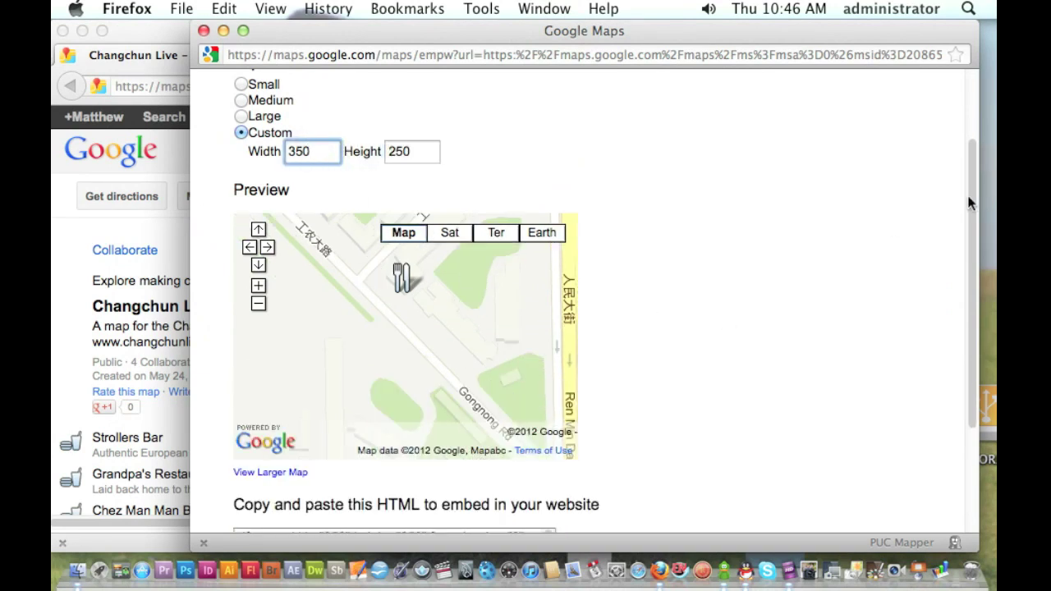
Step: Copy the embed HTML code for the 350 × 250 map
drag(969, 203, 957, 348)
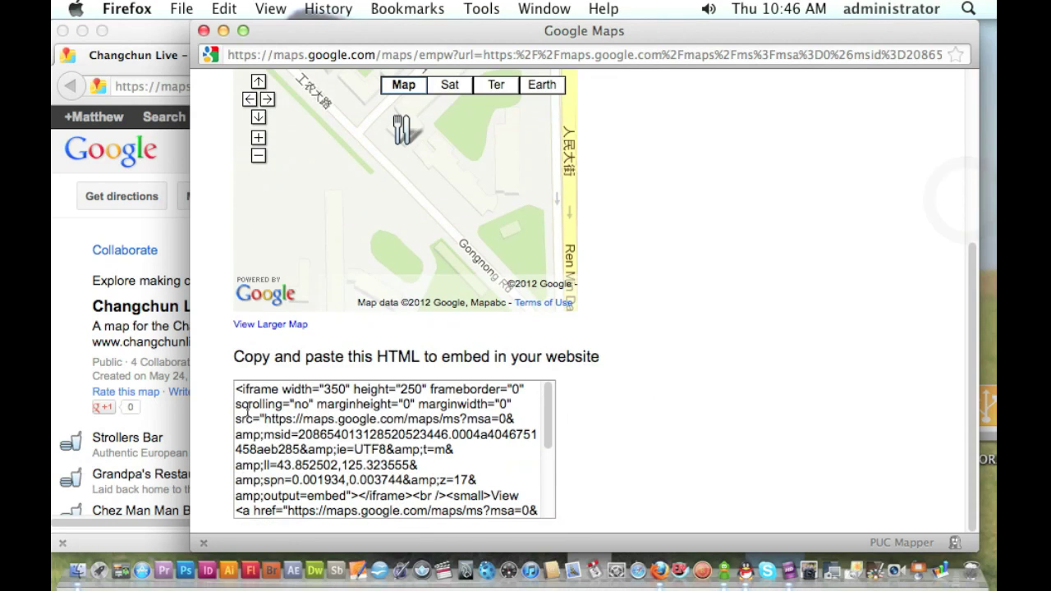
click(247, 408)
scroll(405, 493, down, 5)
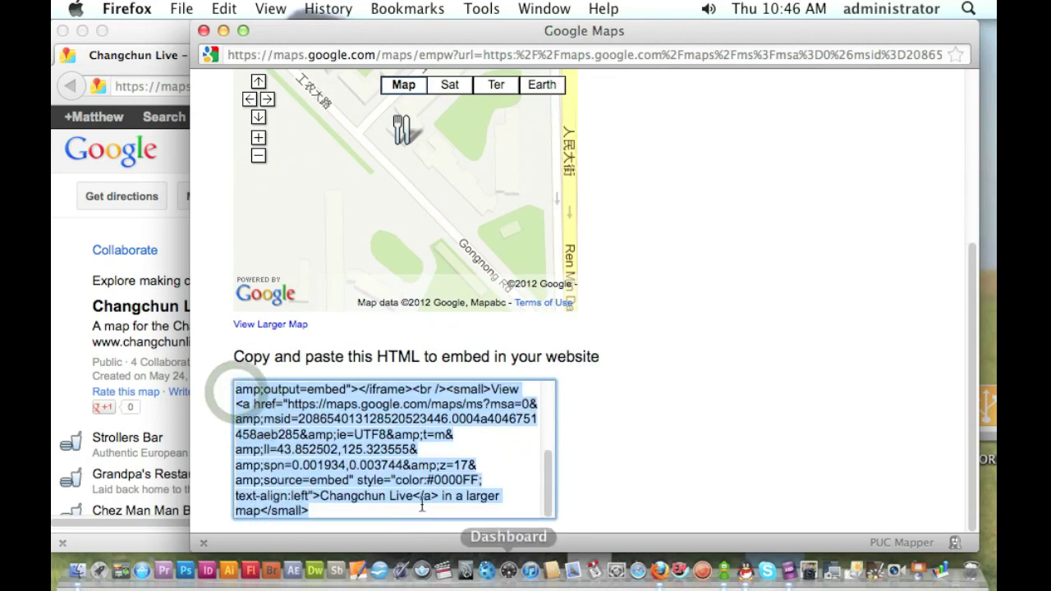
right_click(287, 410)
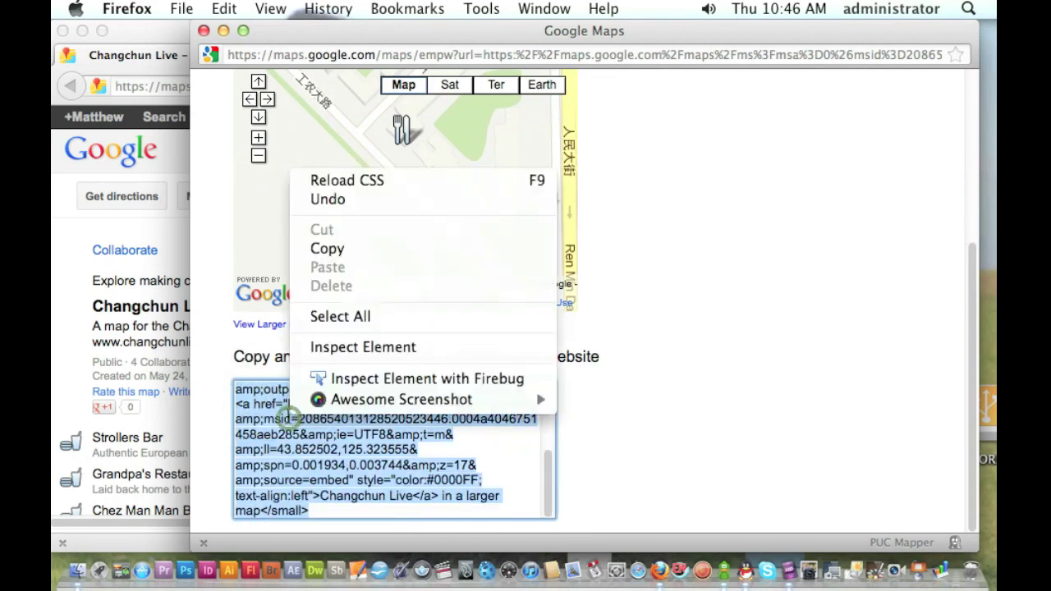
click(341, 249)
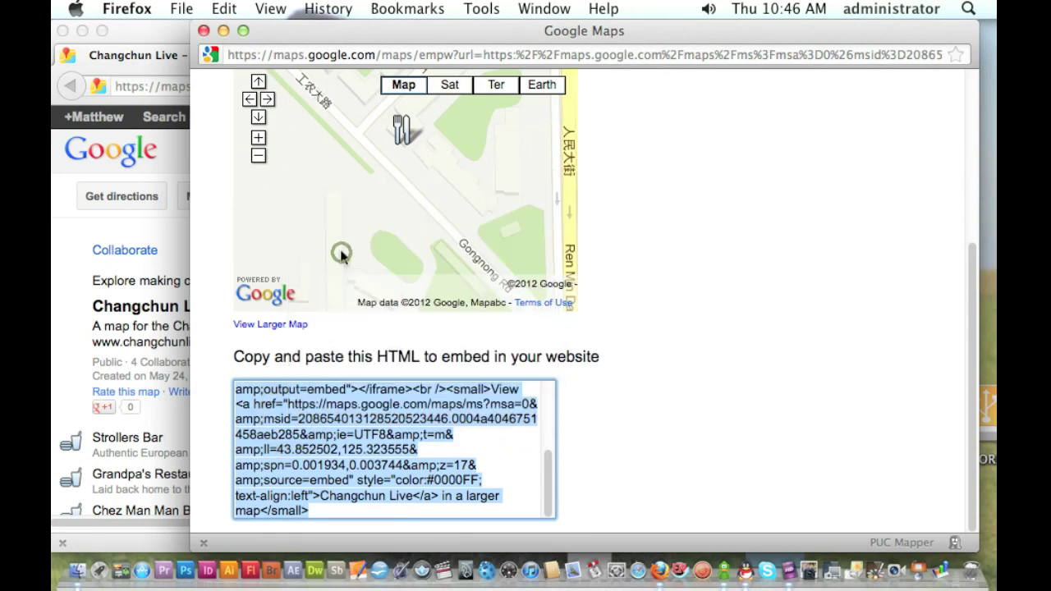
Step: Back in the article editor, add a new line and try pasting the map code twice
click(204, 31)
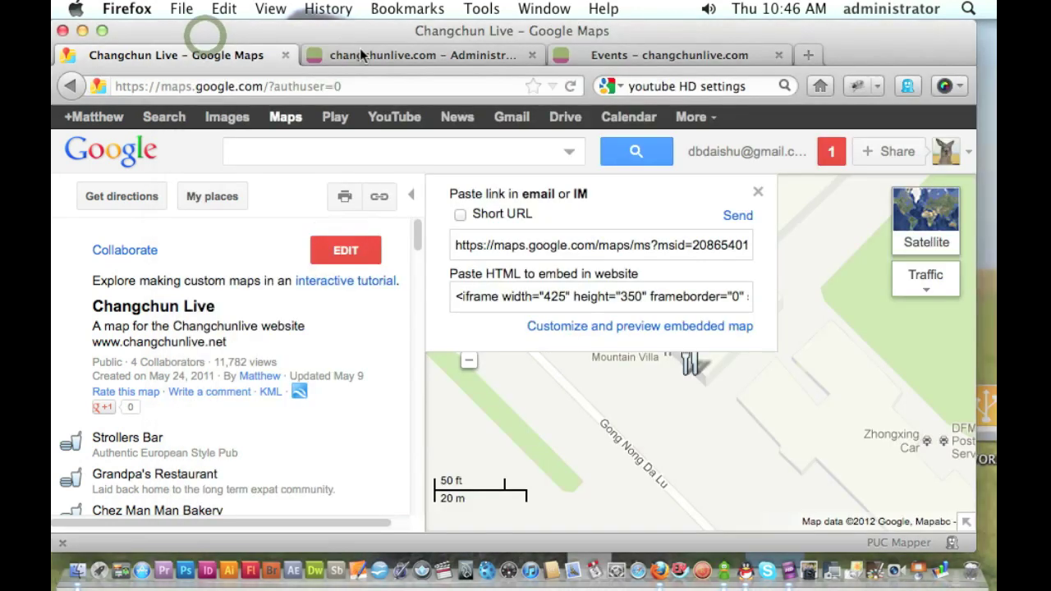
click(382, 55)
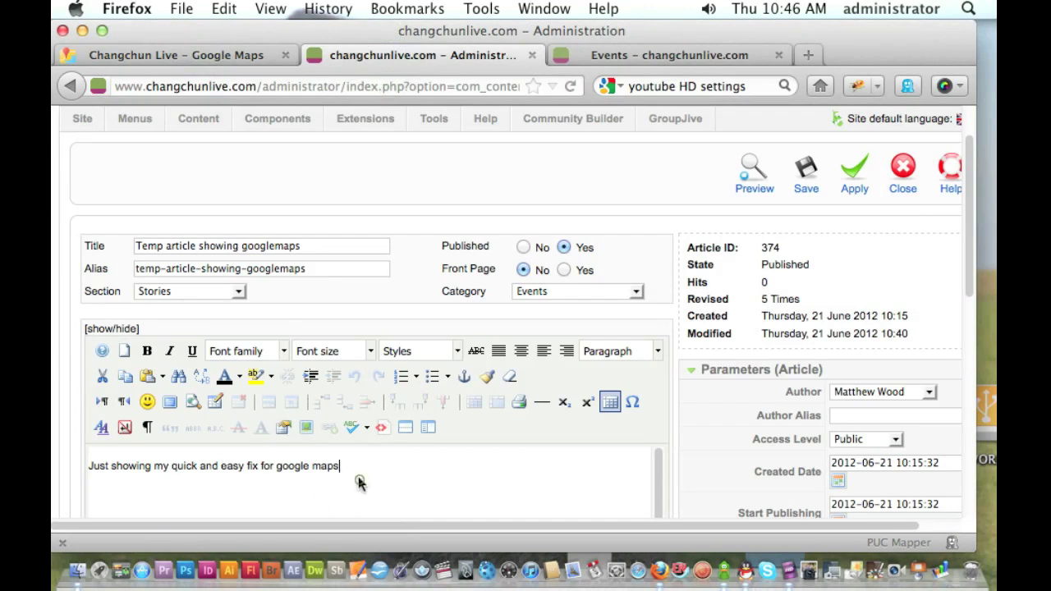
key(Return)
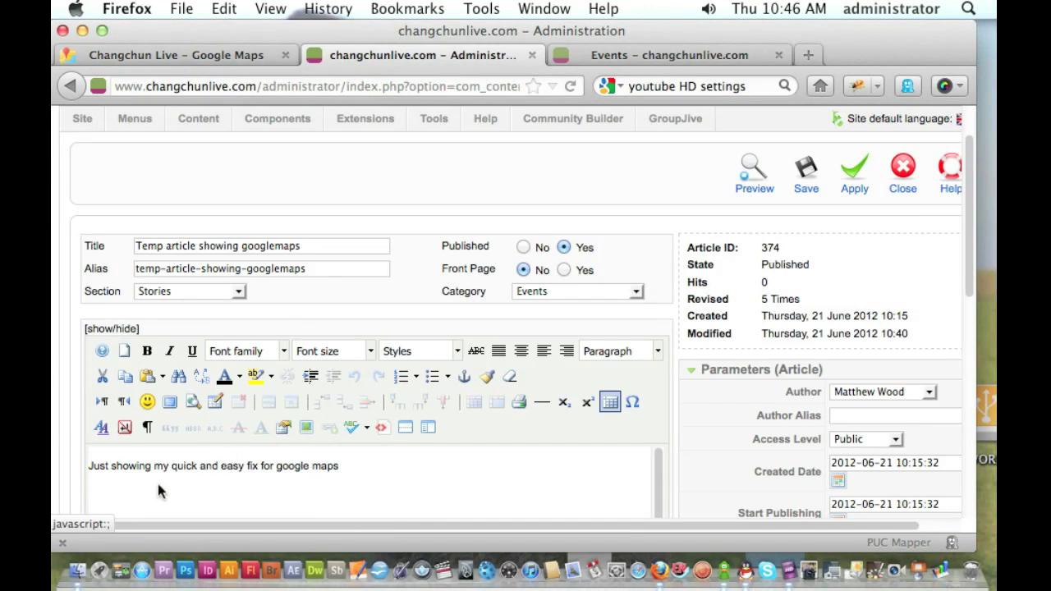
right_click(98, 493)
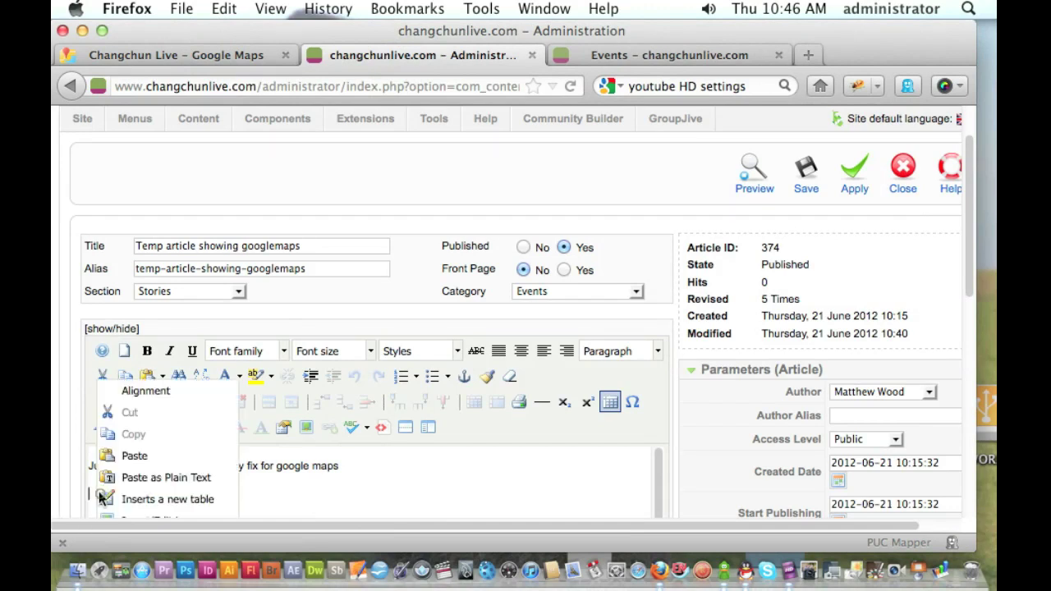
click(137, 462)
right_click(98, 492)
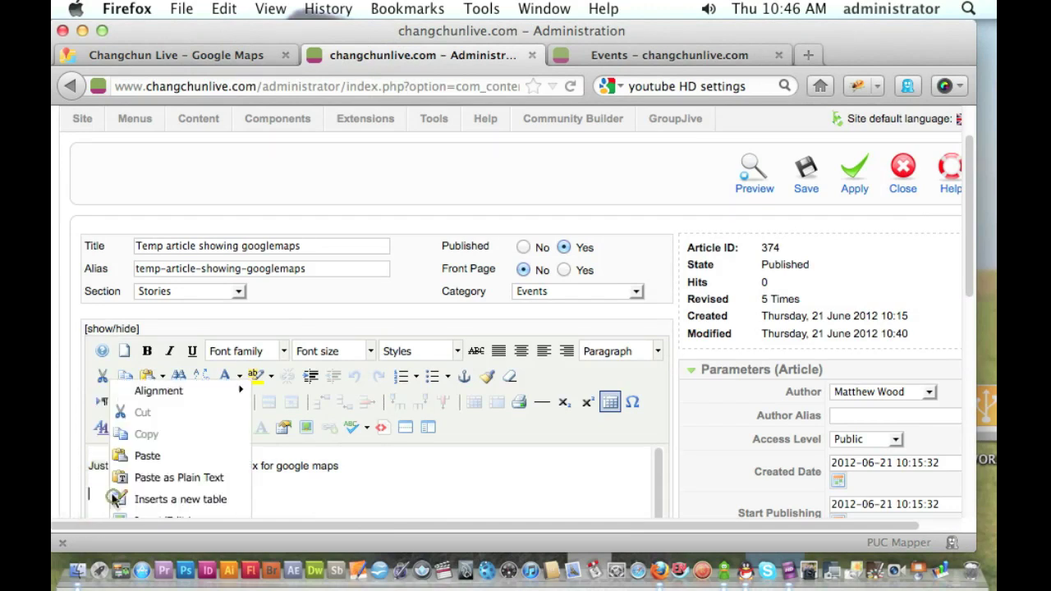
click(142, 459)
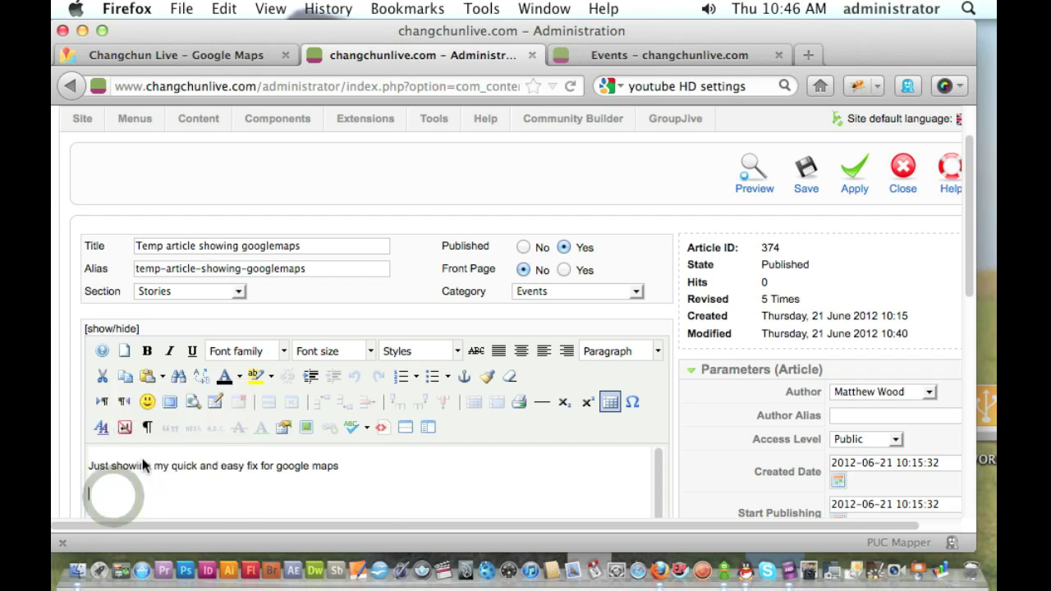
Step: Inspect the article's raw HTML source, then close it without changes
click(381, 429)
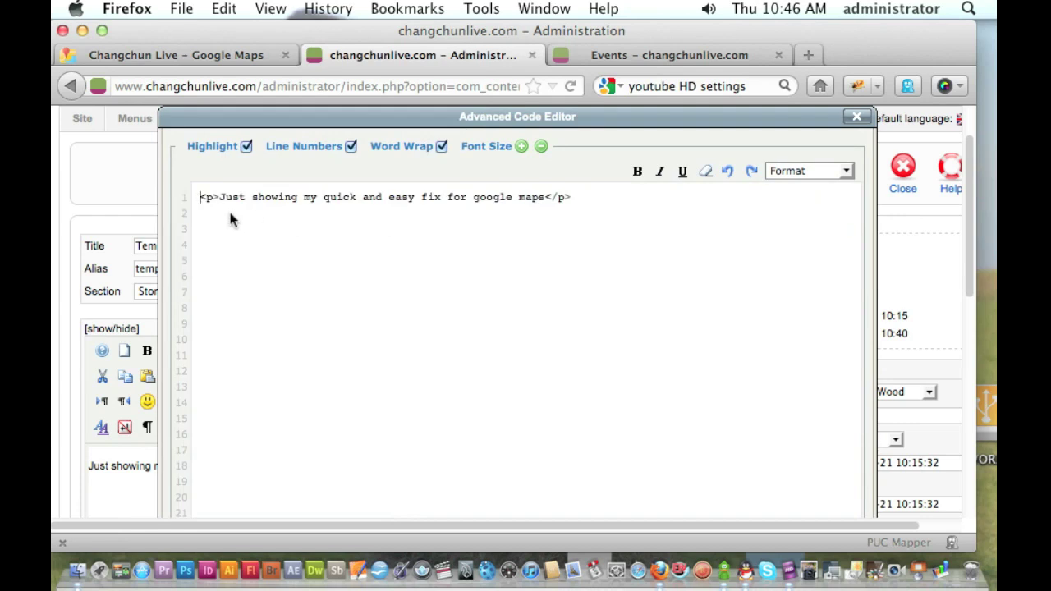
click(857, 118)
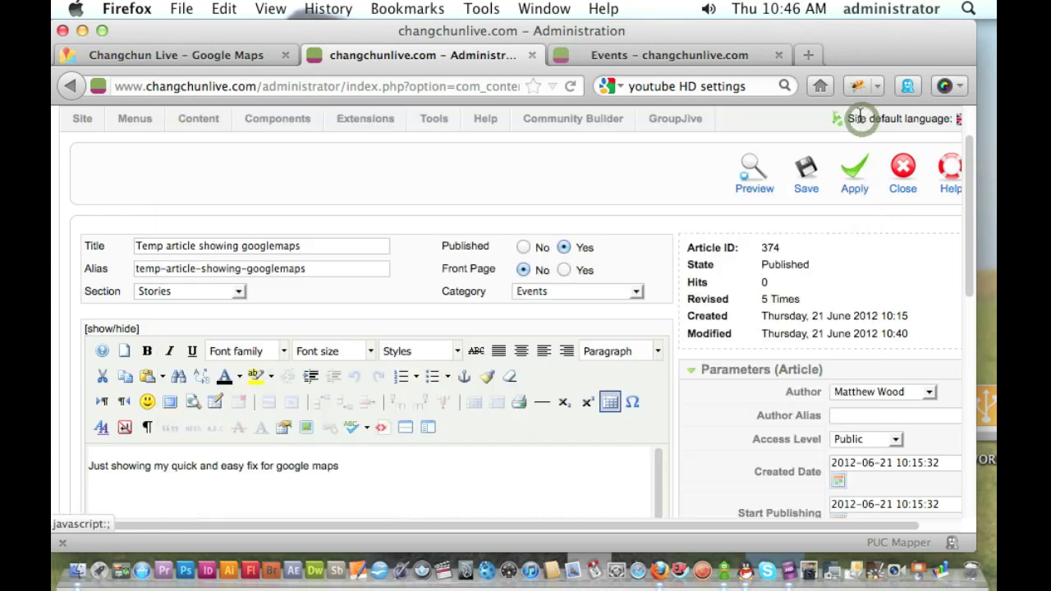
click(376, 56)
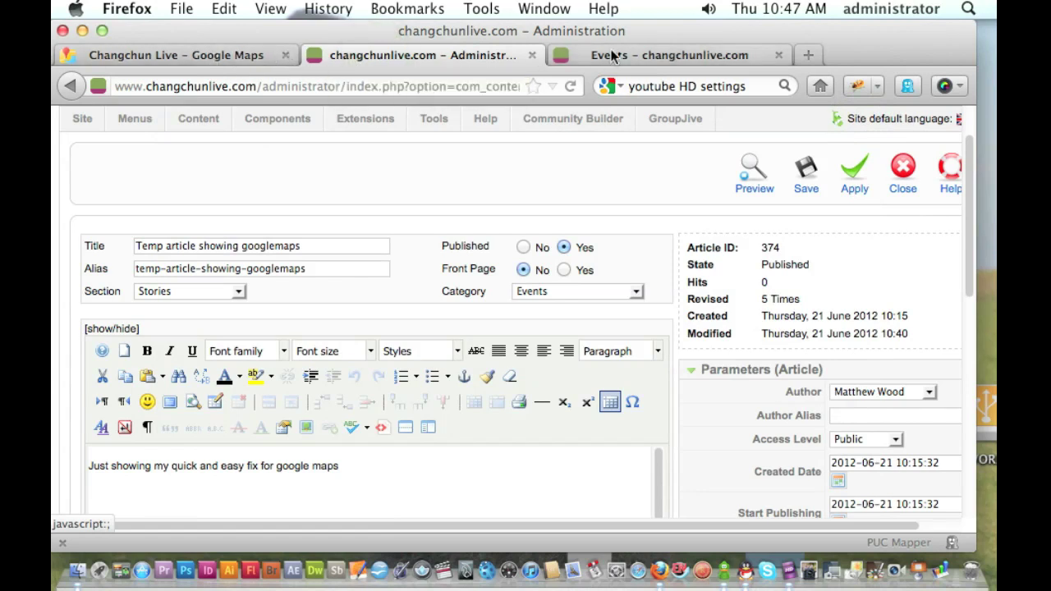
Step: Close the article and open the Super Administrator user from the User Manager
click(890, 179)
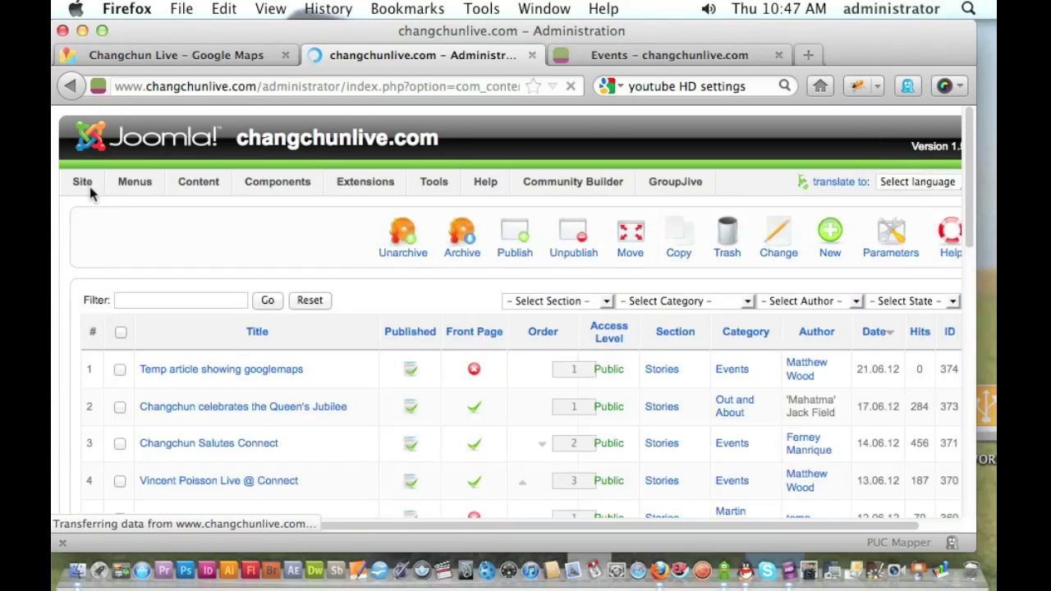
mouse_move(83, 184)
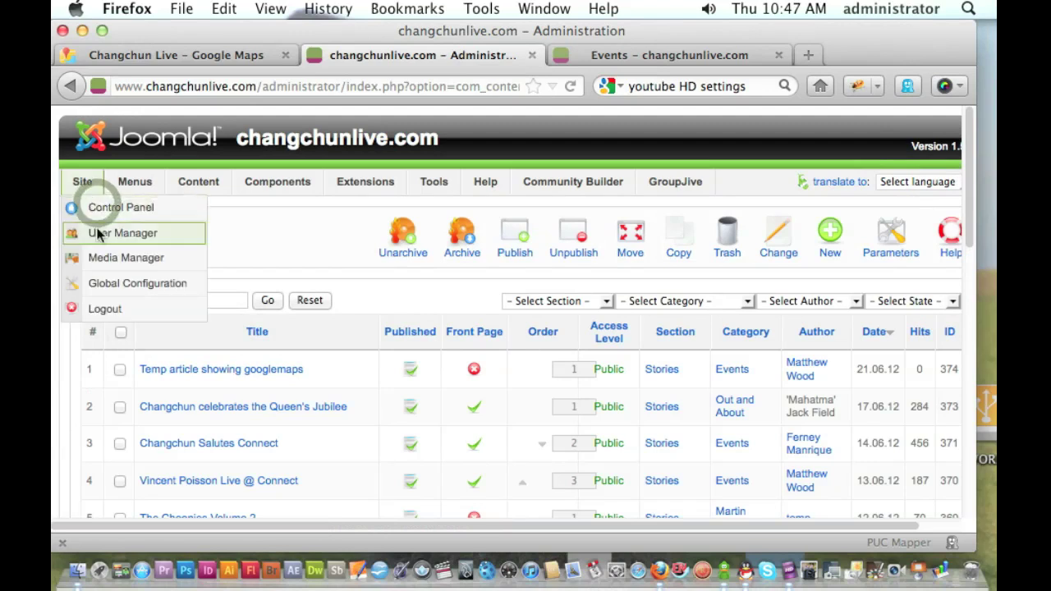
click(152, 235)
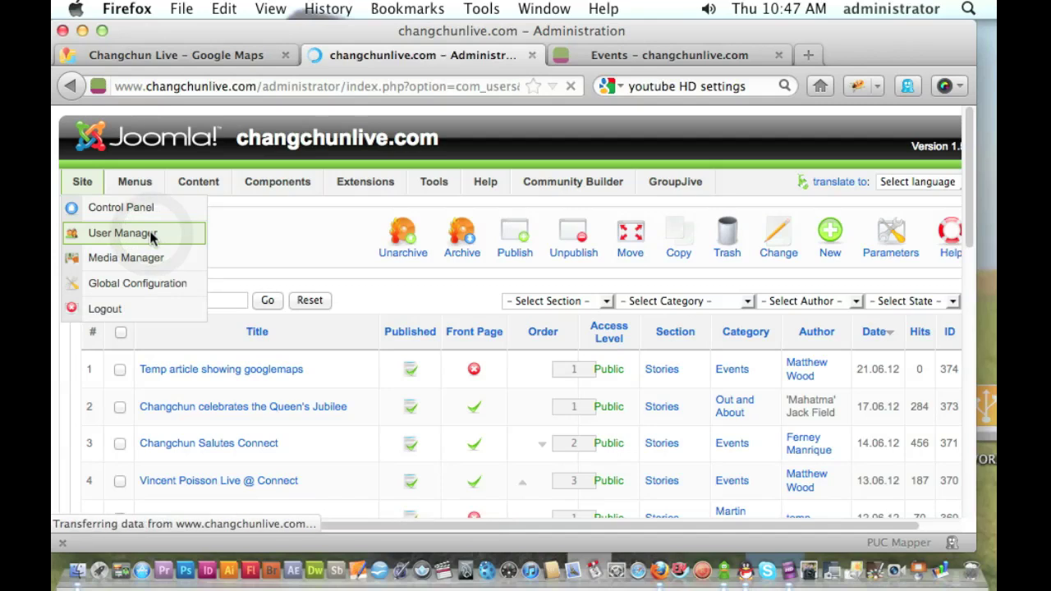
mouse_move(86, 183)
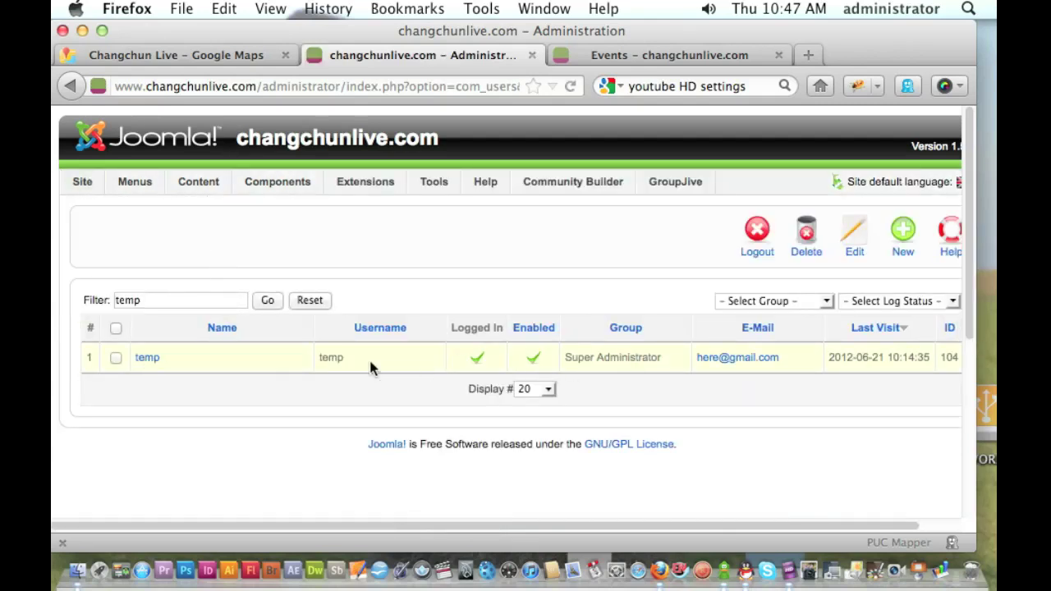
click(148, 361)
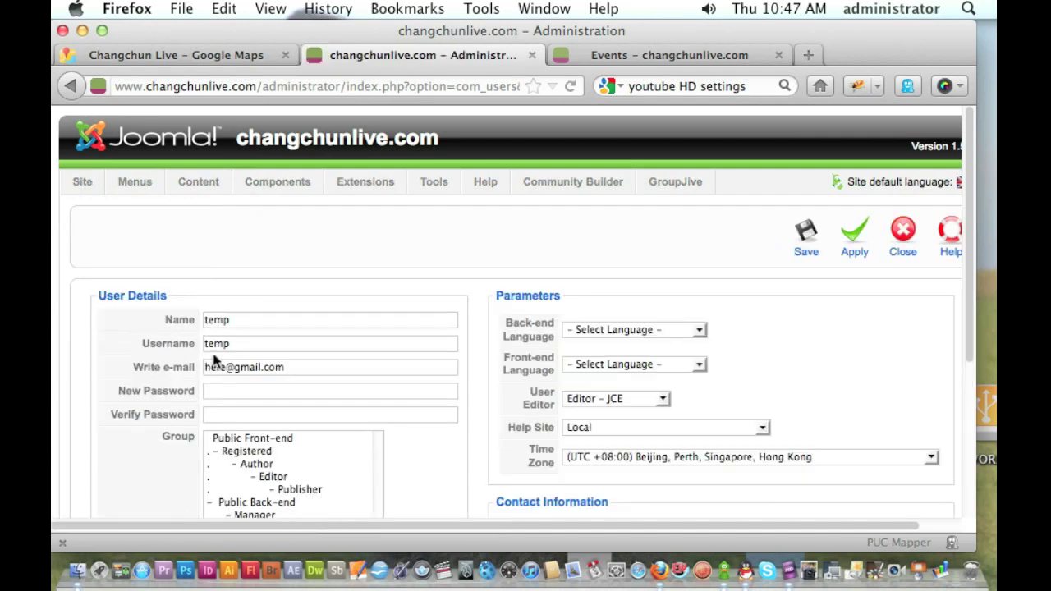
Step: Set the user's editor to 'Editor - No Editor' and save
click(639, 401)
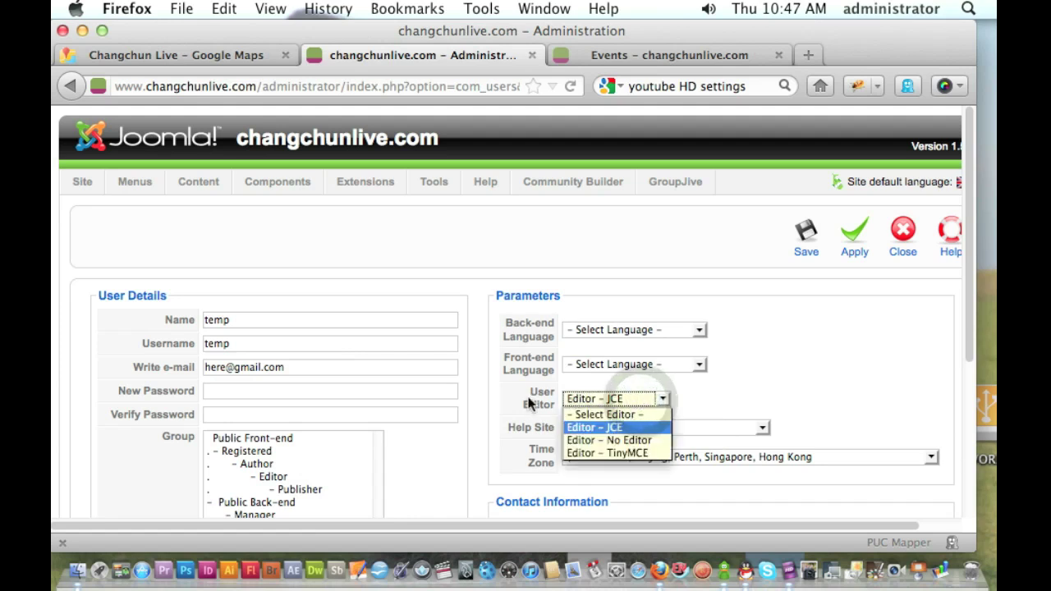
click(626, 441)
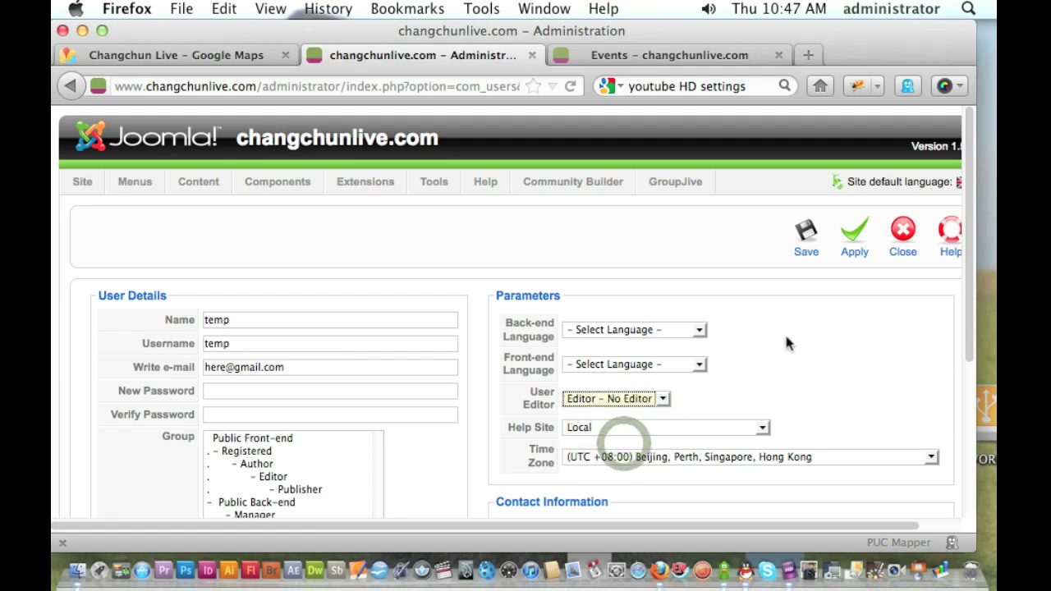
click(791, 240)
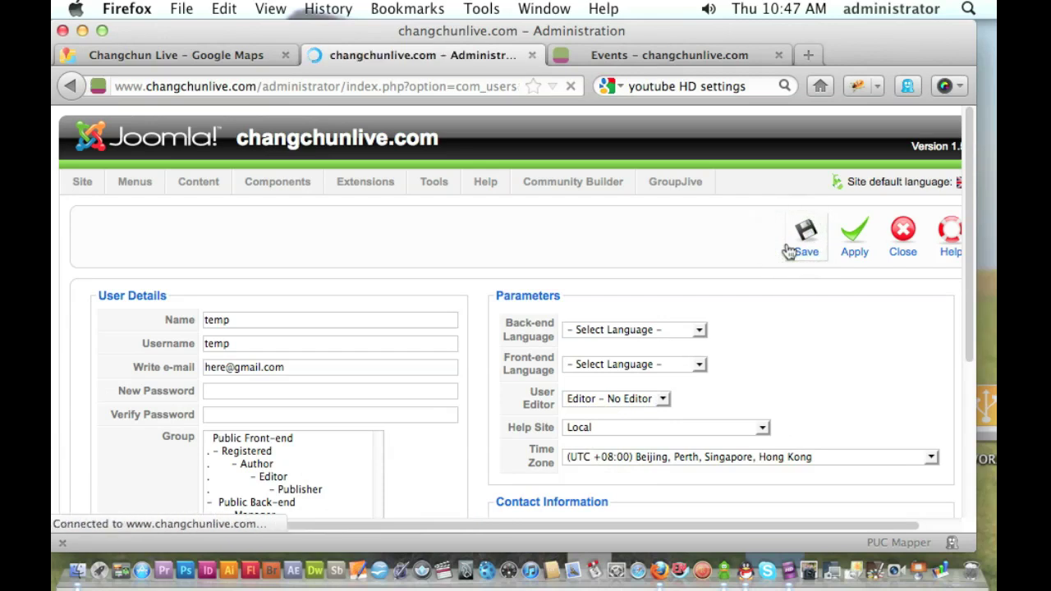
Step: Open 'Temp article showing googlemaps' from the Article Manager for editing
mouse_move(206, 188)
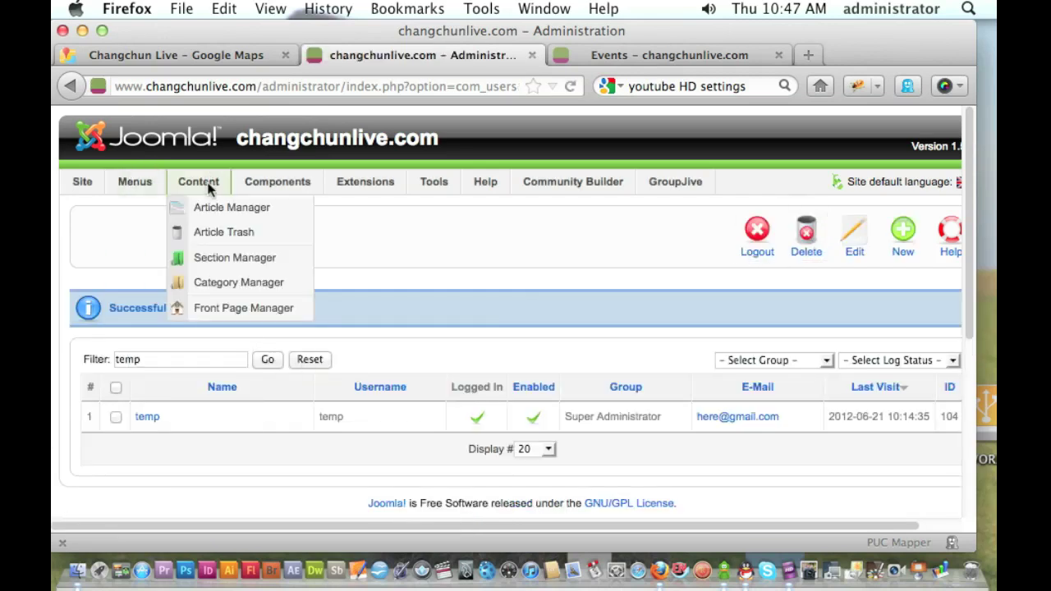
click(212, 212)
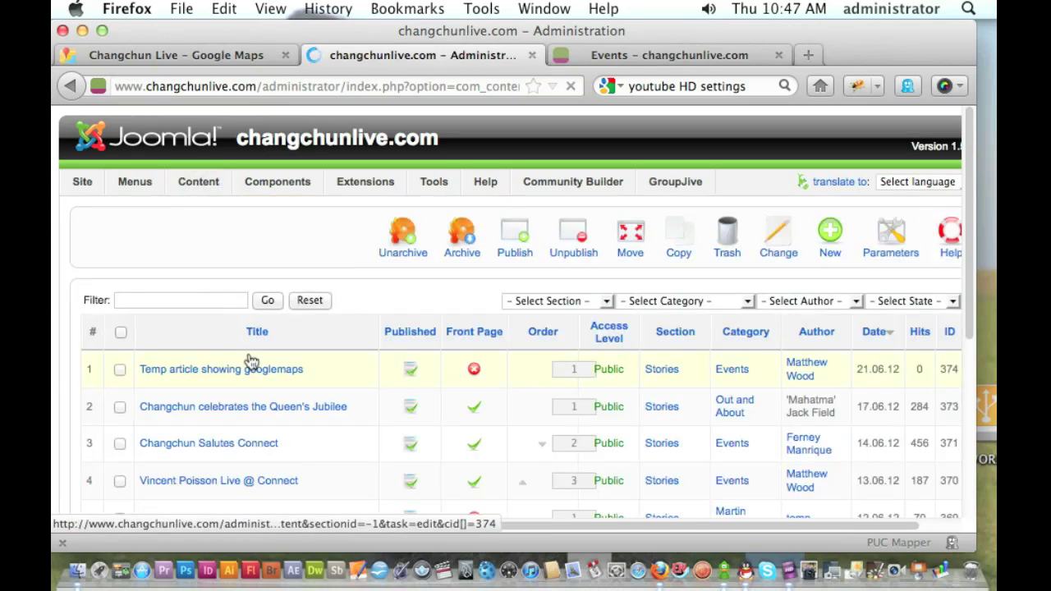
click(236, 371)
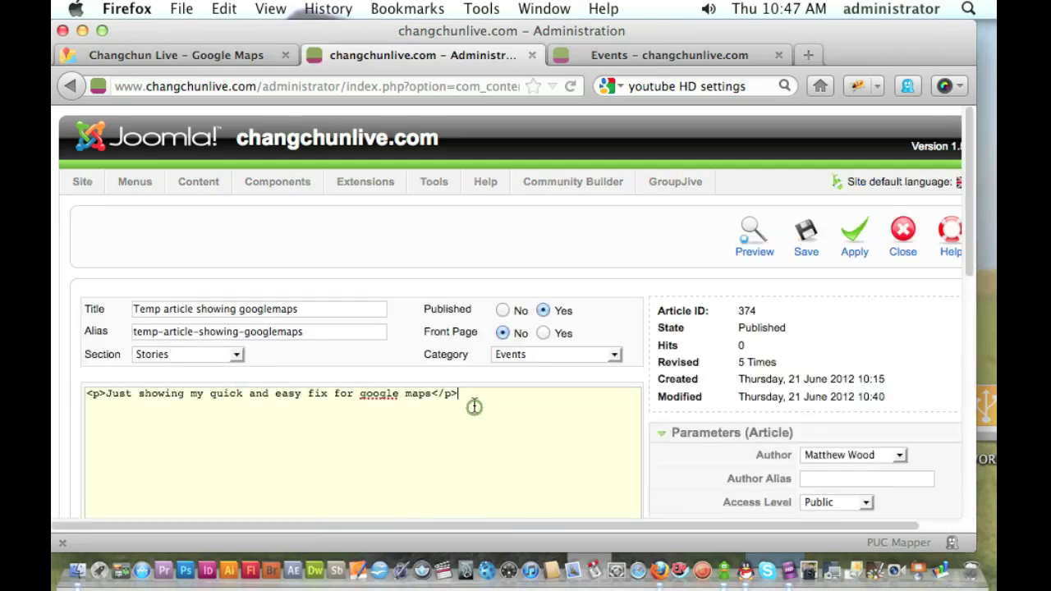
Step: Paste the Google Maps iframe code on a new line below the paragraph and save
key(Return)
right_click(106, 422)
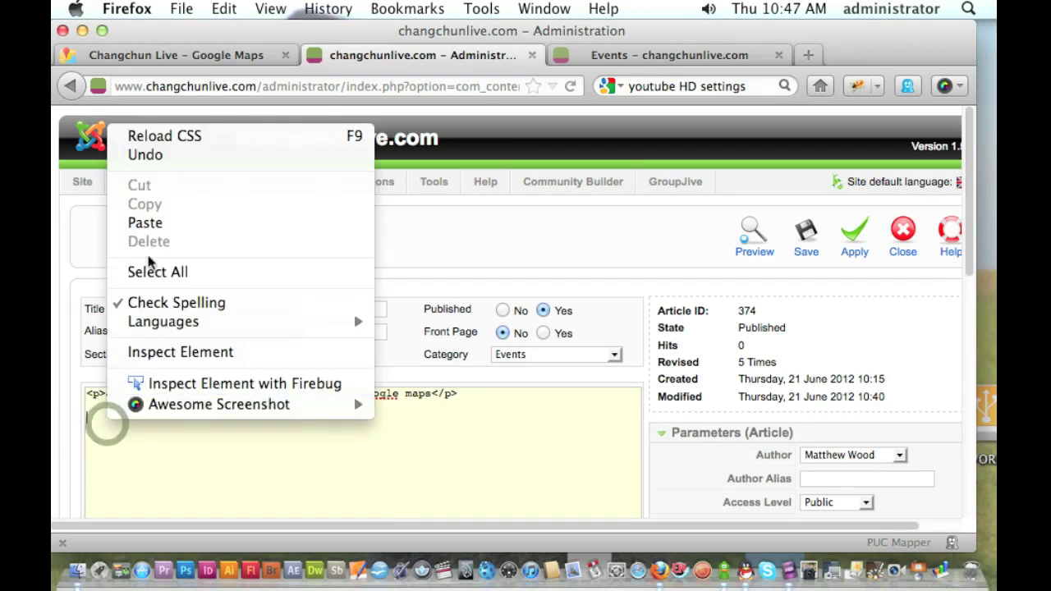
click(140, 222)
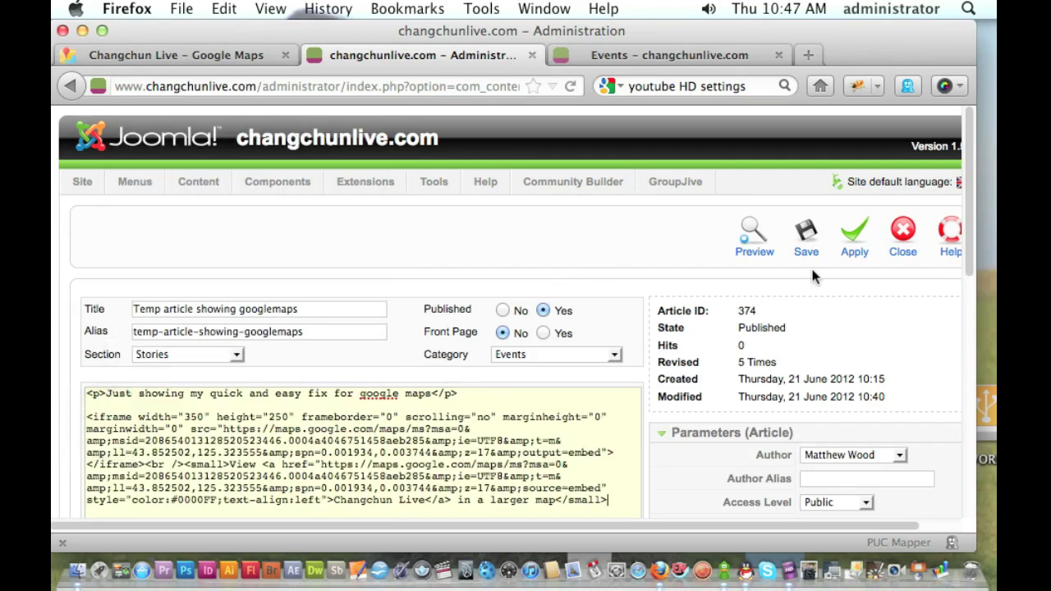
click(806, 240)
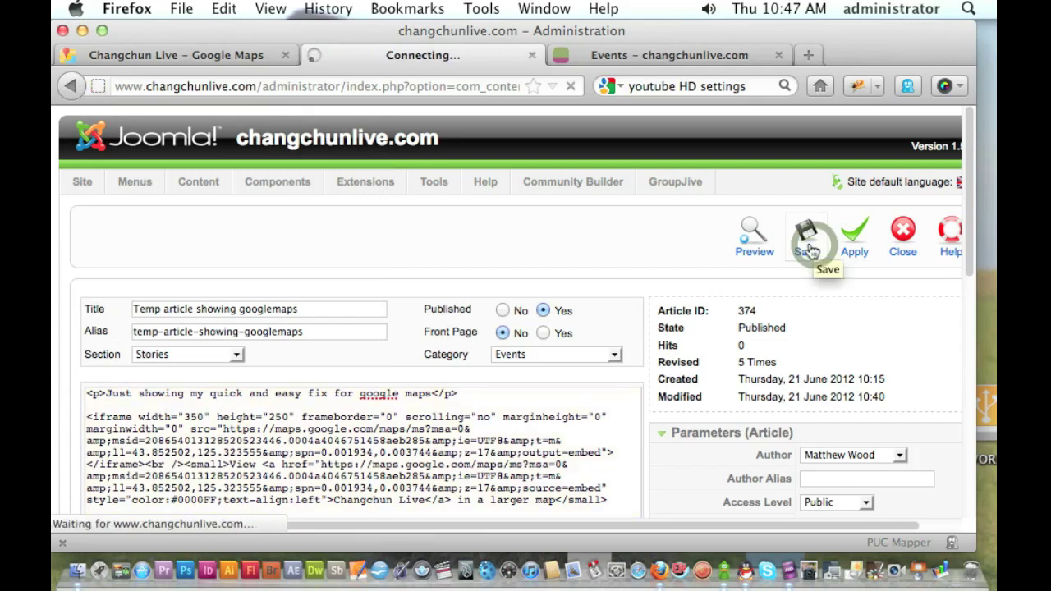
Step: Reload the Events page and scroll down to see the embedded Changchun Live map
click(628, 56)
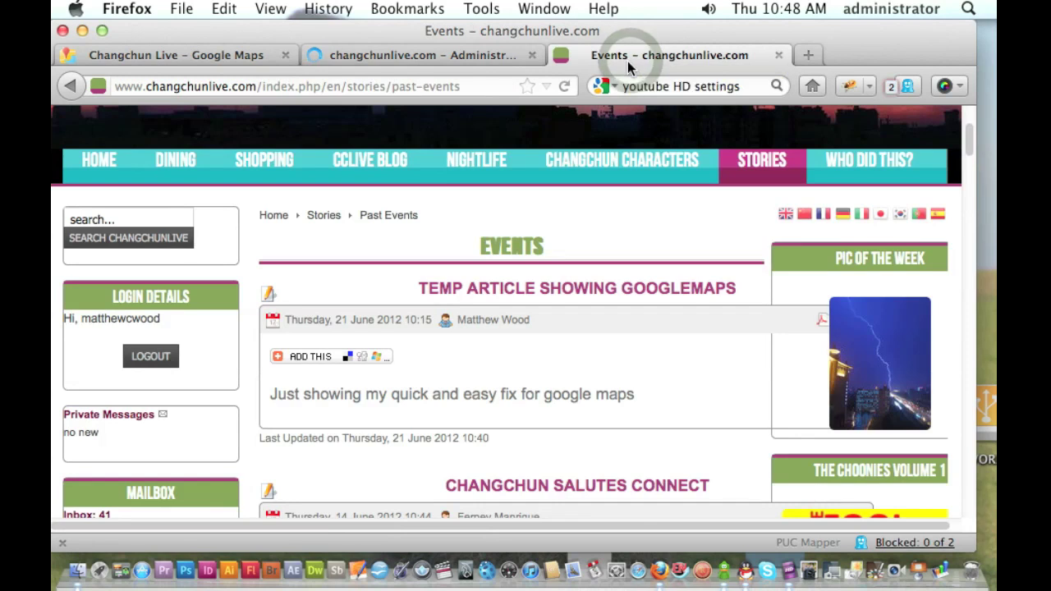
key(super+r)
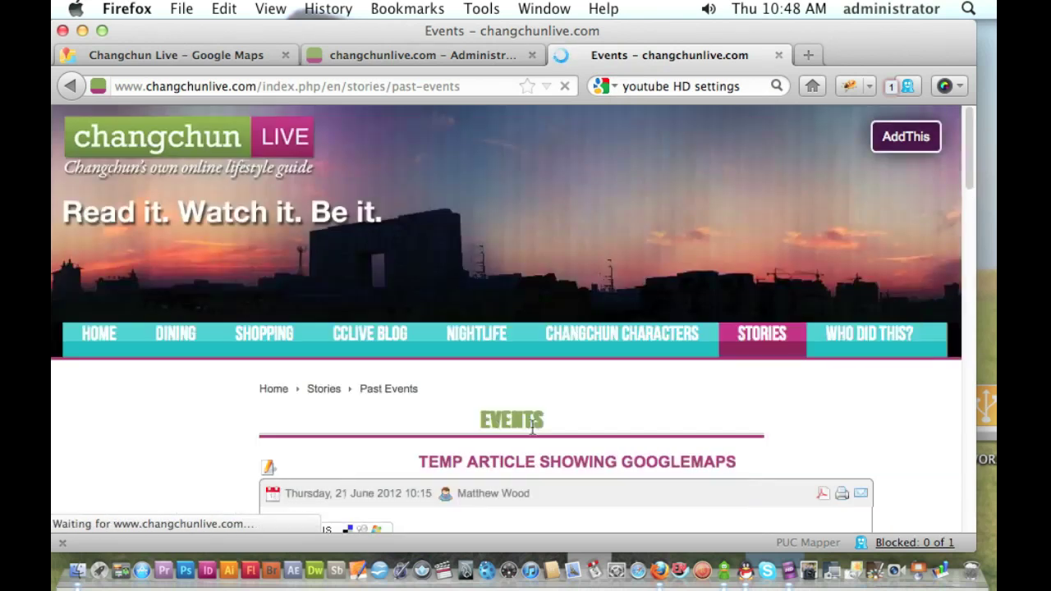
scroll(596, 427, down, 5)
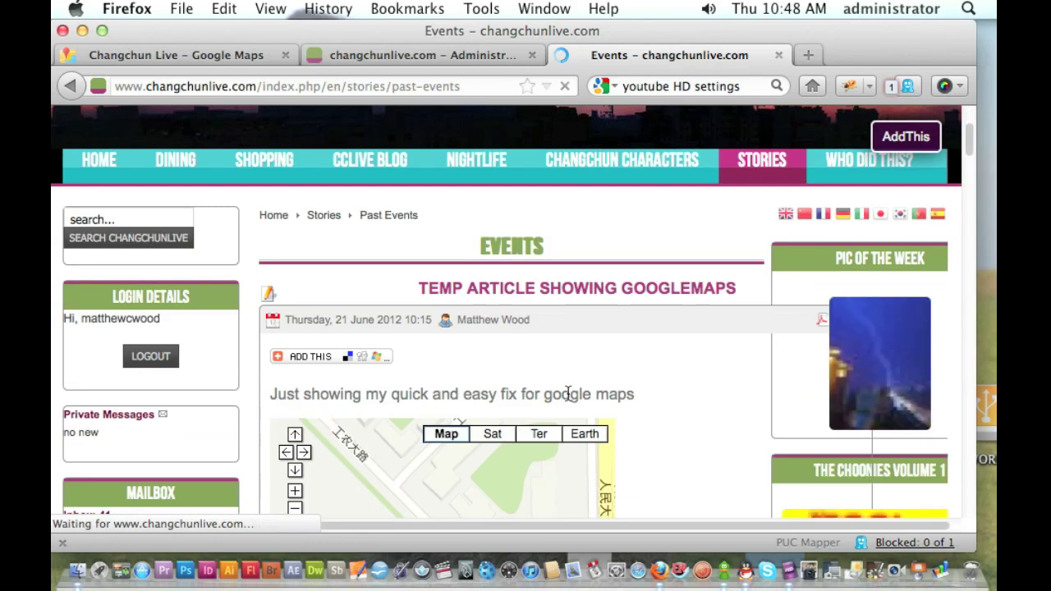
scroll(971, 138, down, 3)
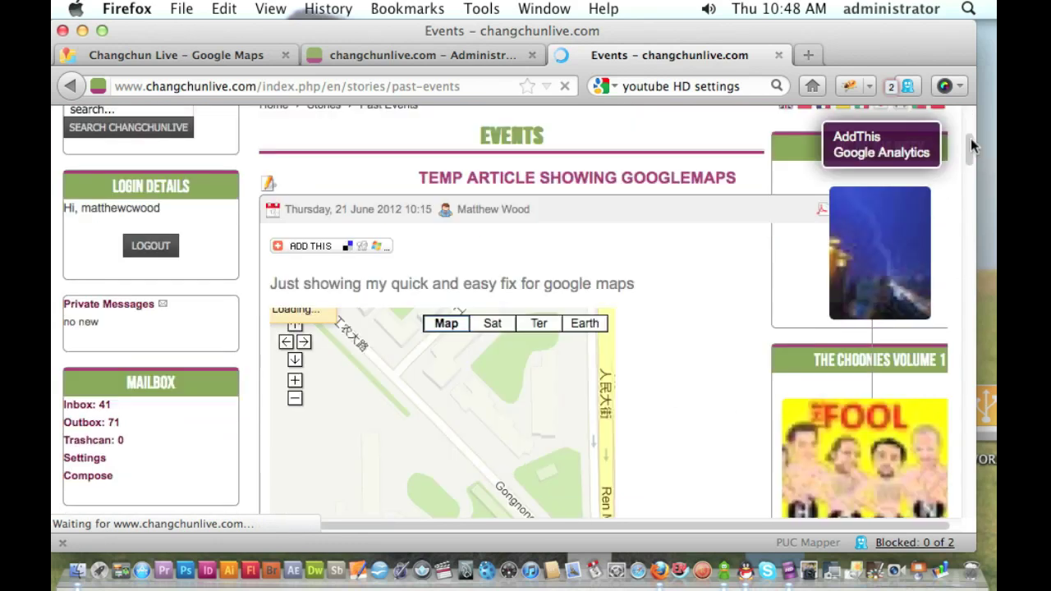
mouse_move(969, 146)
mouse_down()
mouse_move(969, 168)
mouse_move(966, 155)
mouse_up()
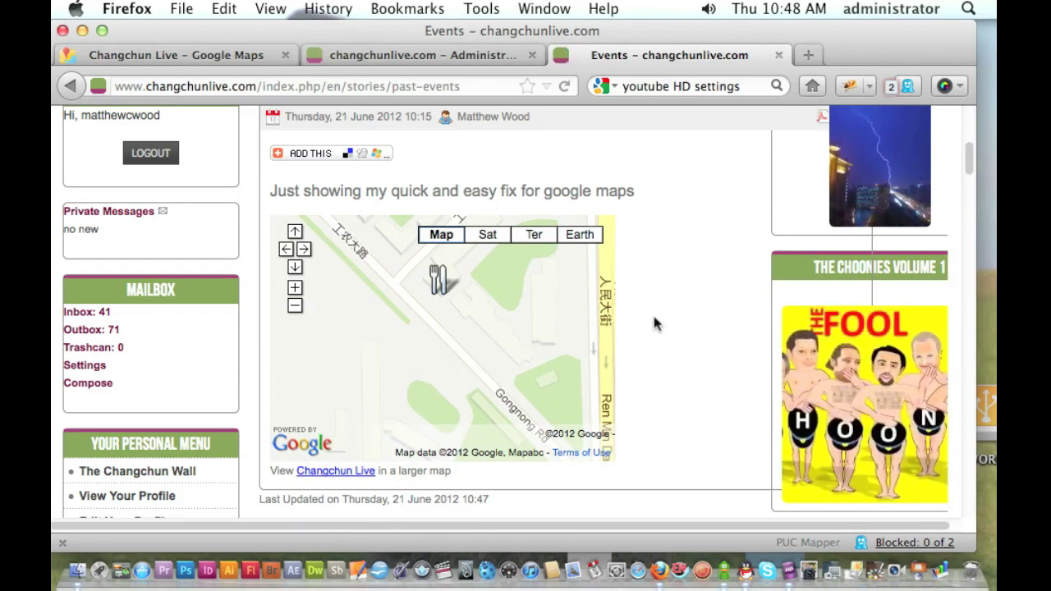
Step: Open the Super Administrator account from Site > User Manager
click(411, 58)
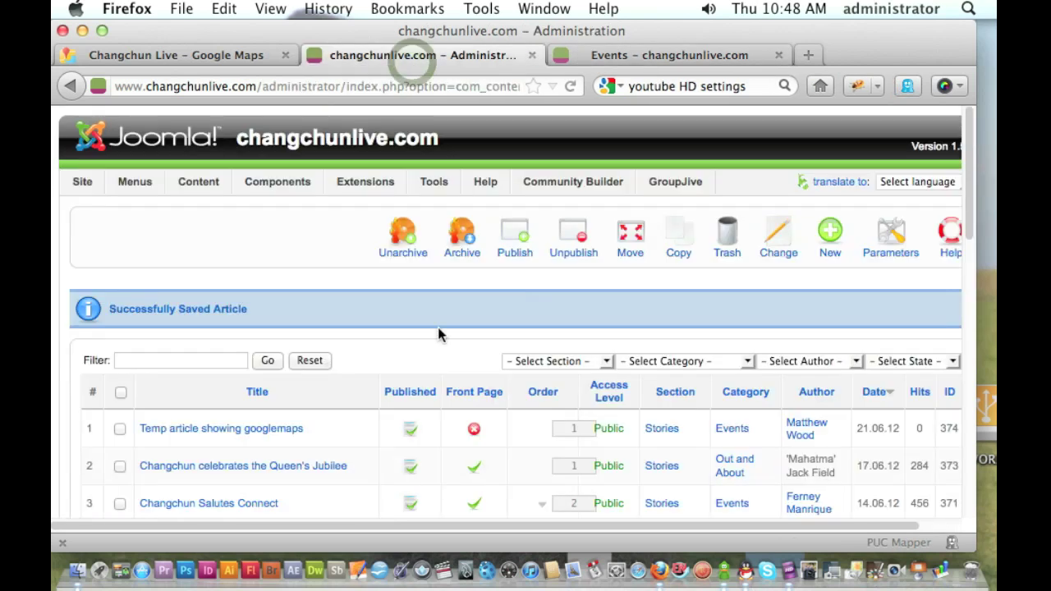
mouse_move(103, 177)
click(103, 235)
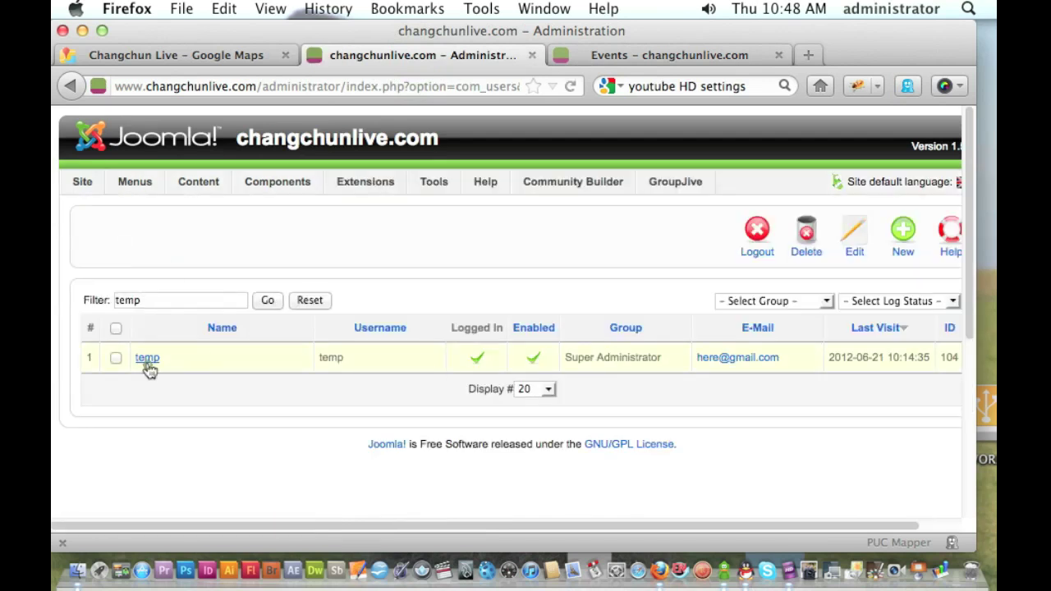
click(147, 361)
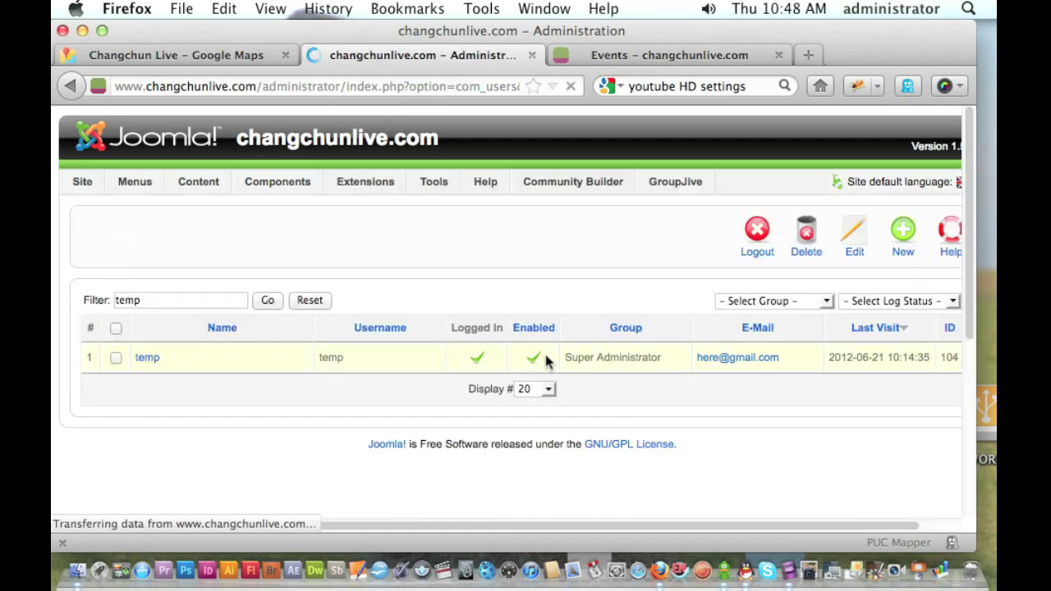
Step: Set the account's editor back to Editor - JCE, save, and reopen the account
click(597, 400)
click(611, 425)
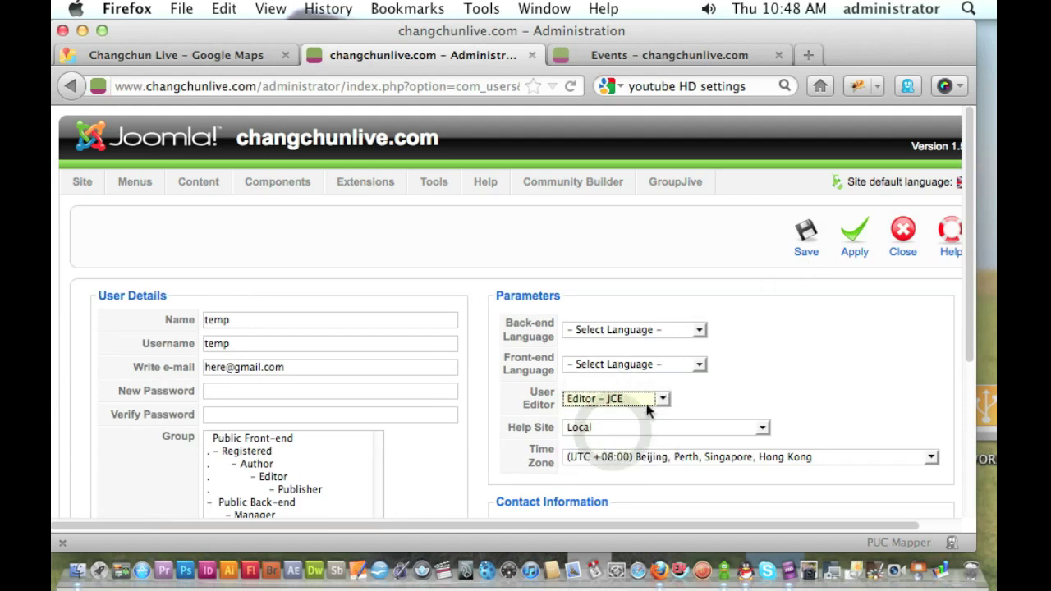
click(806, 241)
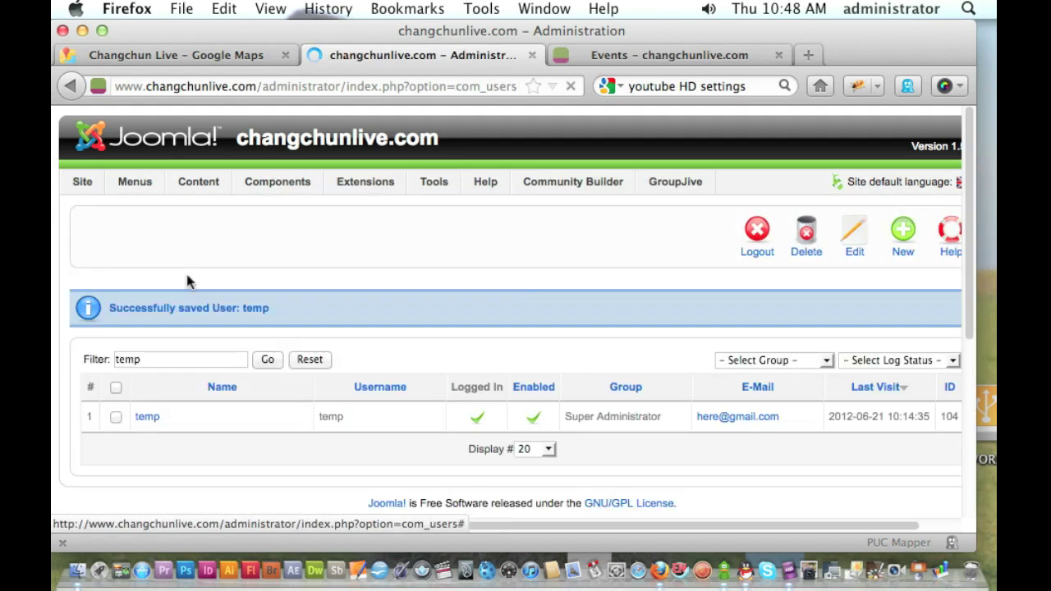
click(152, 420)
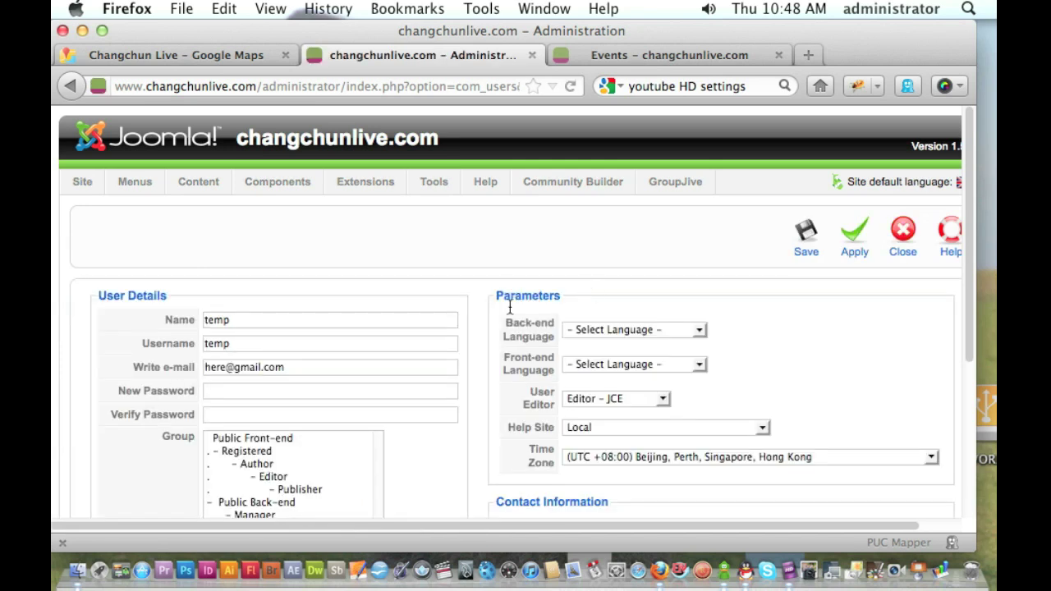
Step: Close the user details and go to the Article Manager's article list
click(903, 233)
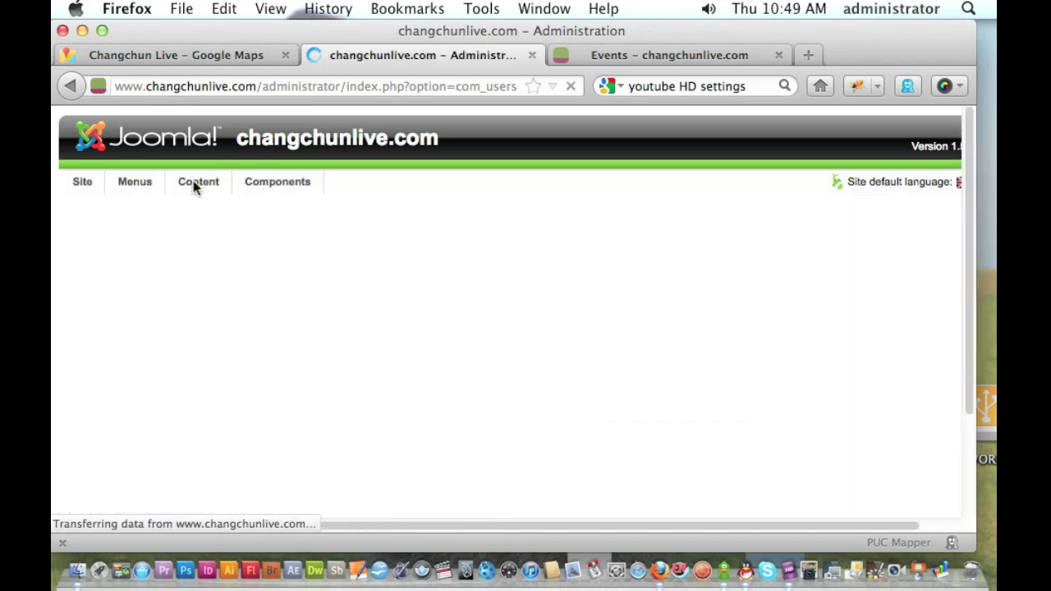
mouse_move(198, 183)
click(206, 209)
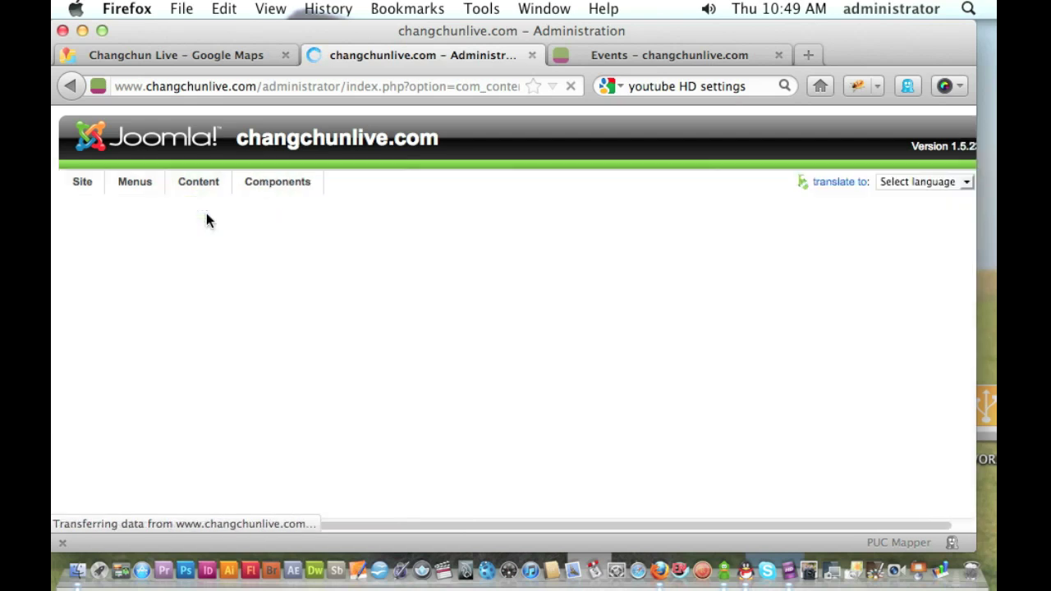
Step: Reopen 'Temp article showing googlemaps' with its iframe code, then bring iShowU HD forward
click(230, 371)
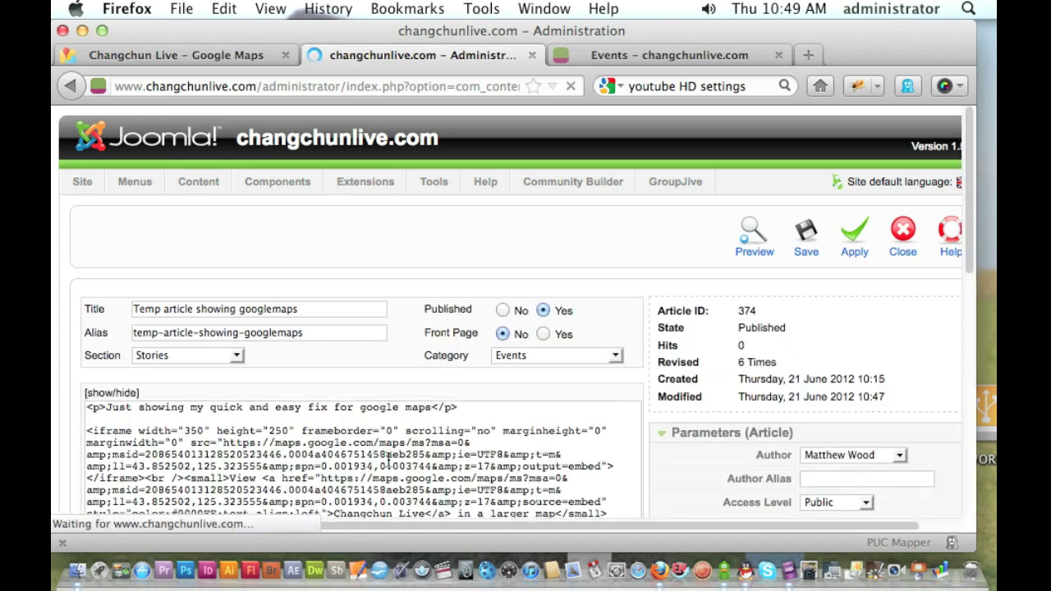
scroll(283, 439, down, 1)
scroll(283, 439, down, 5)
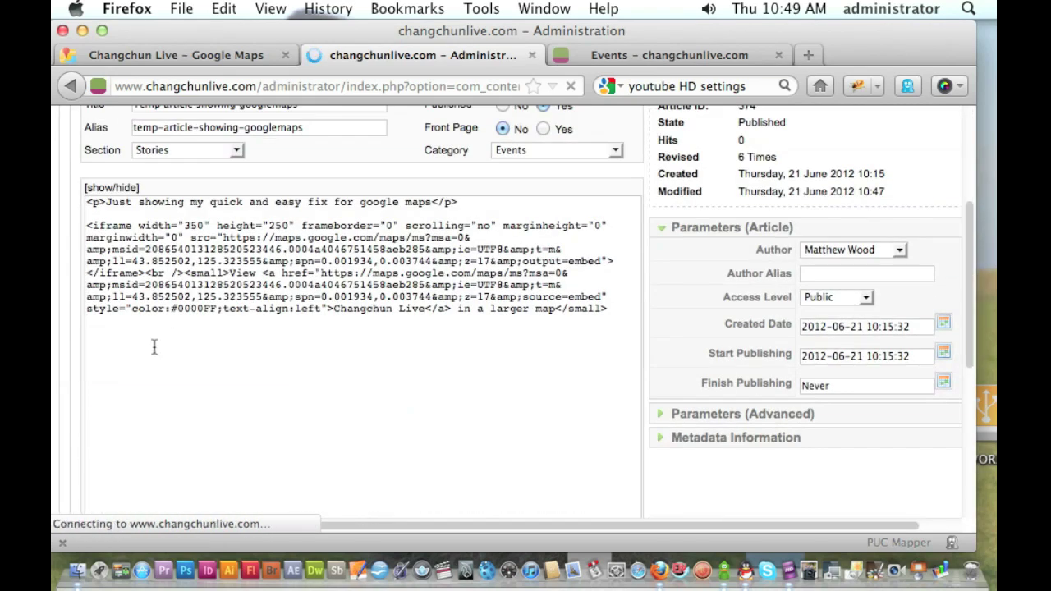
click(197, 372)
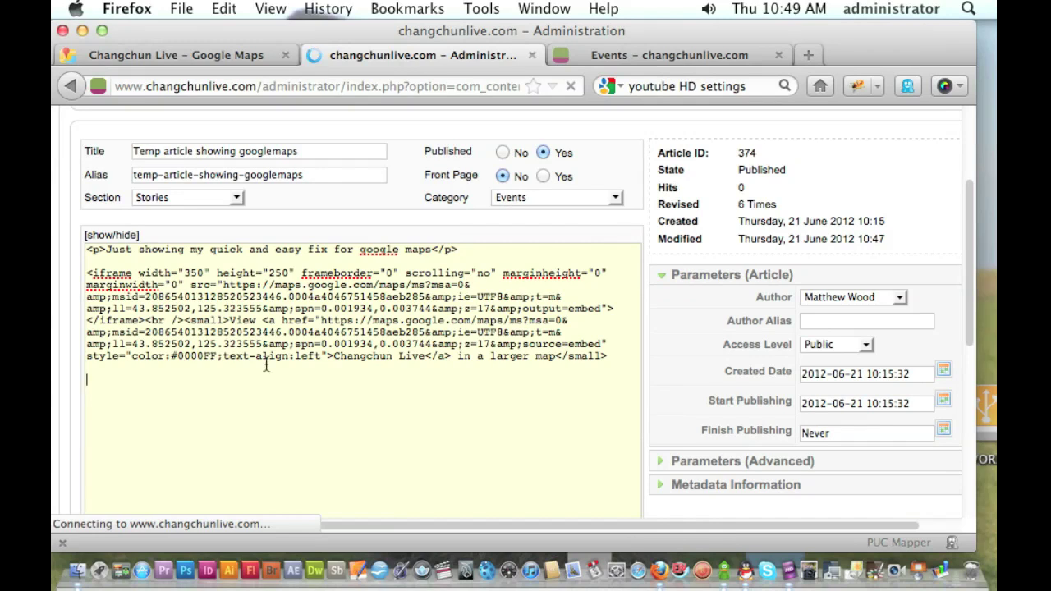
click(789, 572)
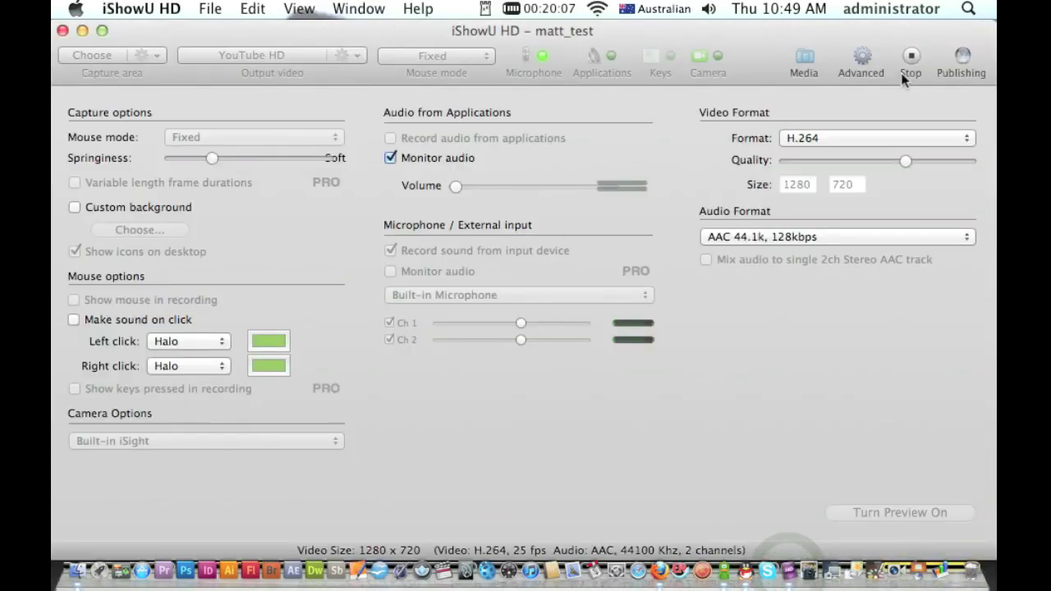